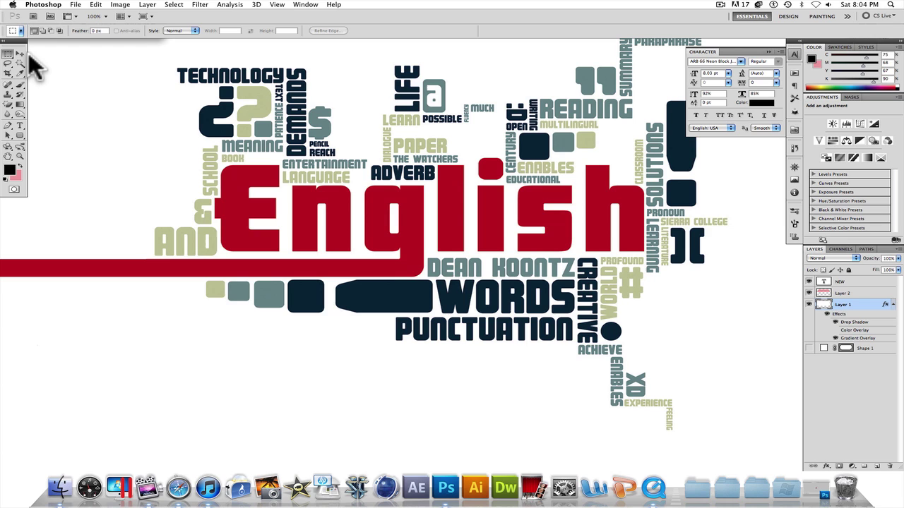
- Create a new transparent document 2000 by 2000 pixels at 300 pixels/inch and move its window higher on the screen
click(76, 4)
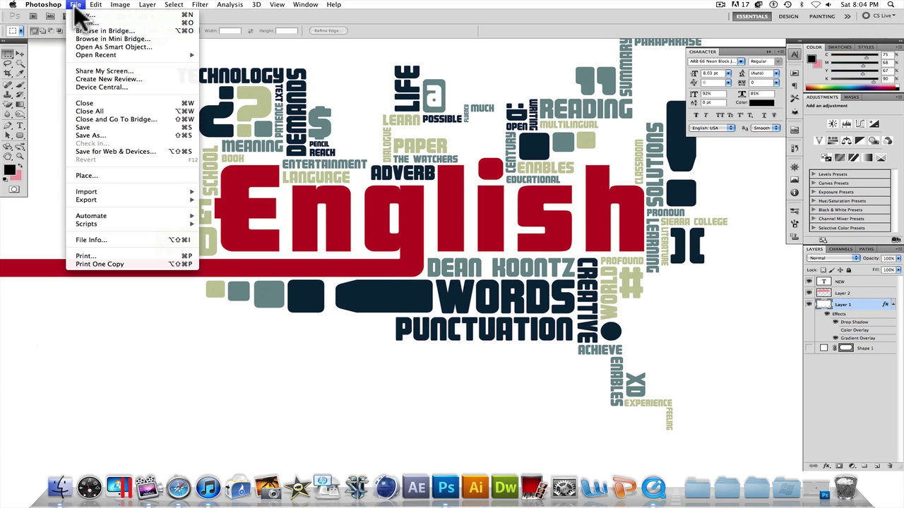
click(314, 71)
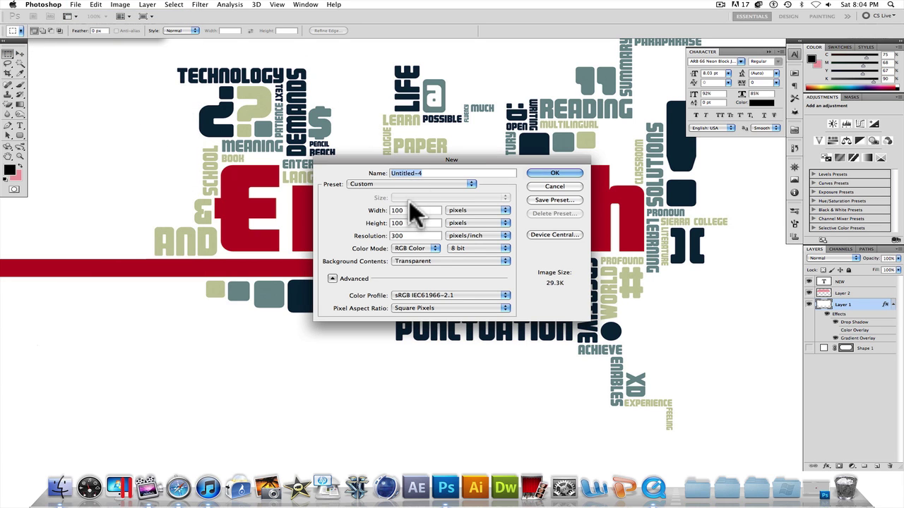
drag(406, 209, 356, 213)
text(2000)
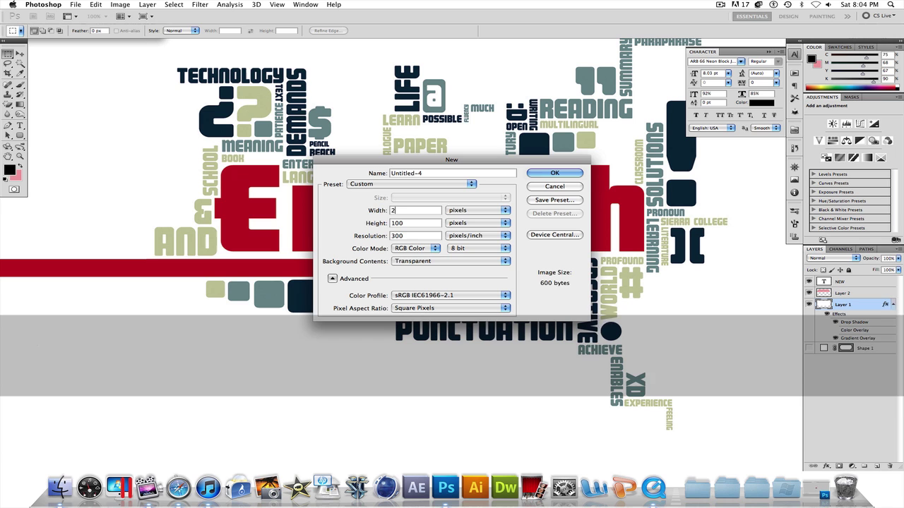
key(Tab)
text(2000)
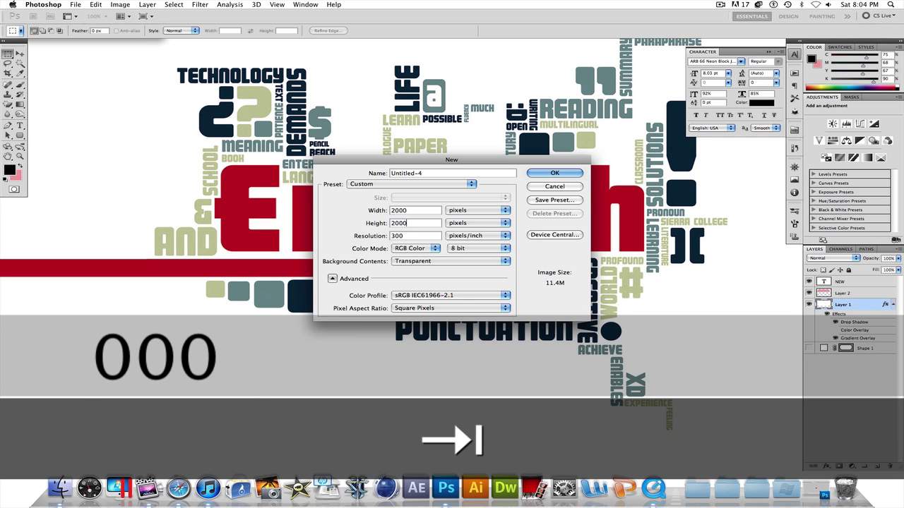
key(Return)
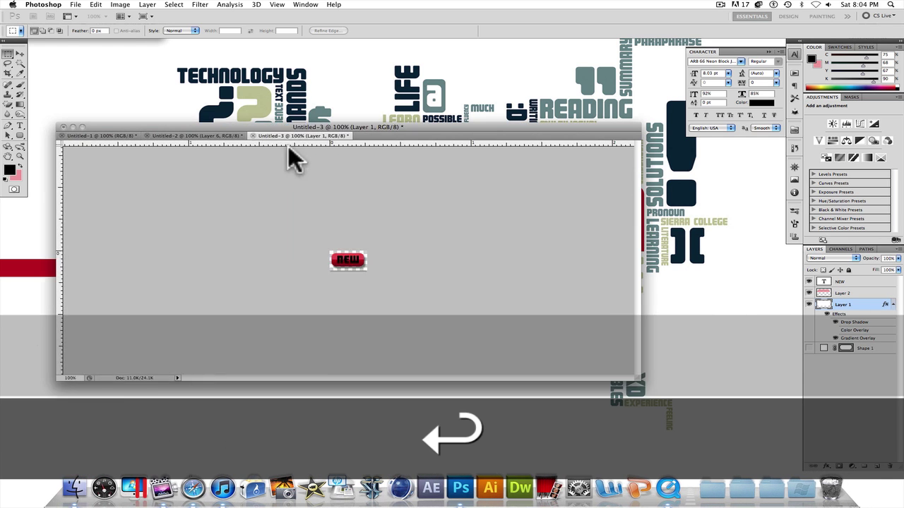
drag(312, 120, 329, 87)
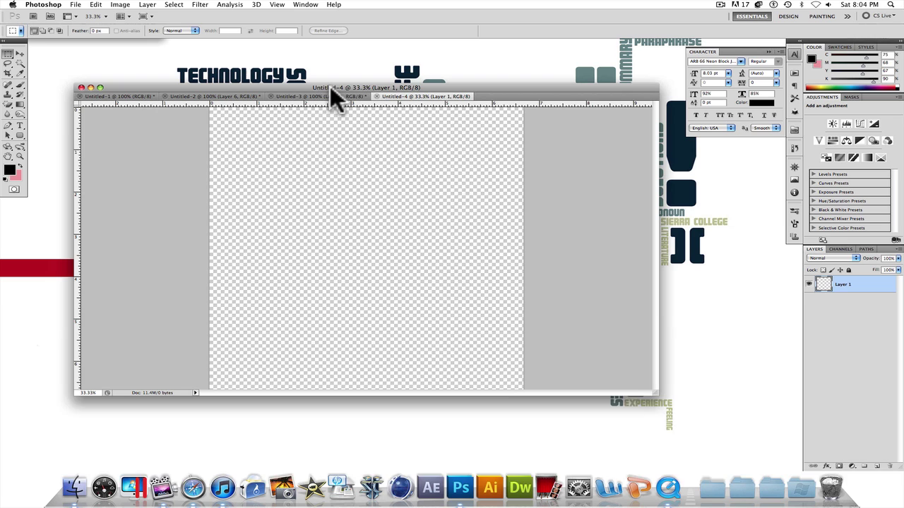
- Set the foreground colour to white and fill the whole of Layer 1 with it
click(10, 169)
drag(542, 376, 451, 317)
key(Return)
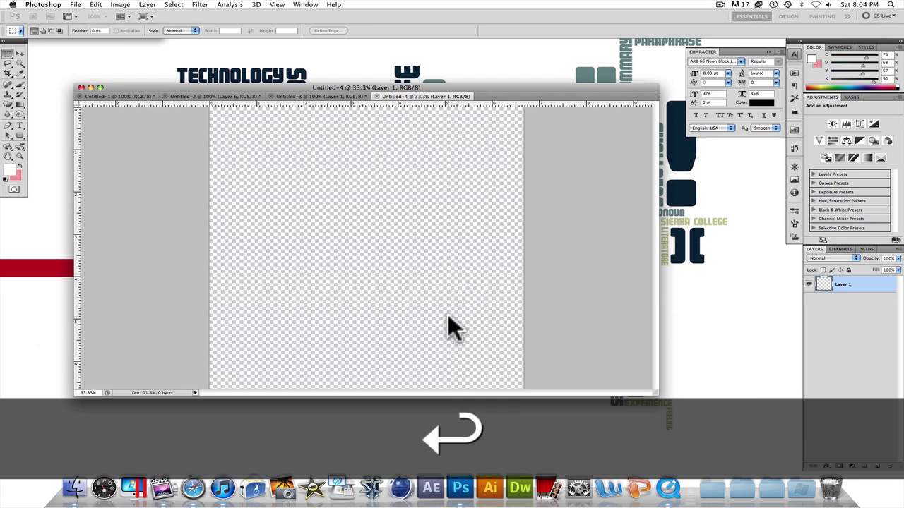
key(super+BackSpace)
key(alt+BackSpace)
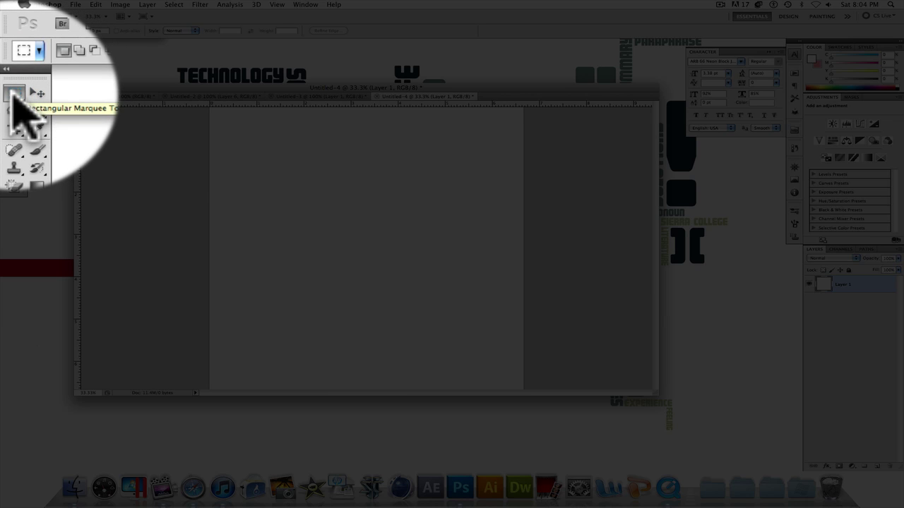
- Try filling a square rectangular-marquee selection about 3.6 inches wide with the pink background colour, deselect it and undo the fill and selection
click(14, 97)
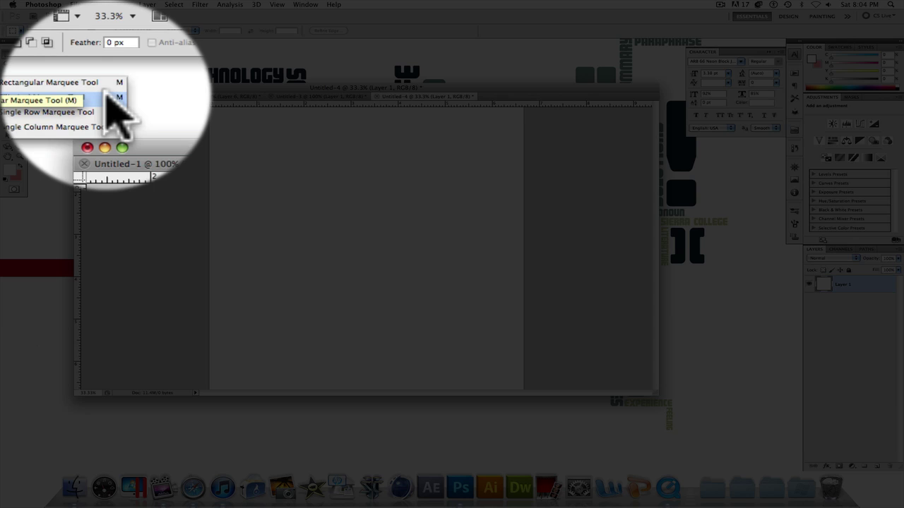
click(104, 89)
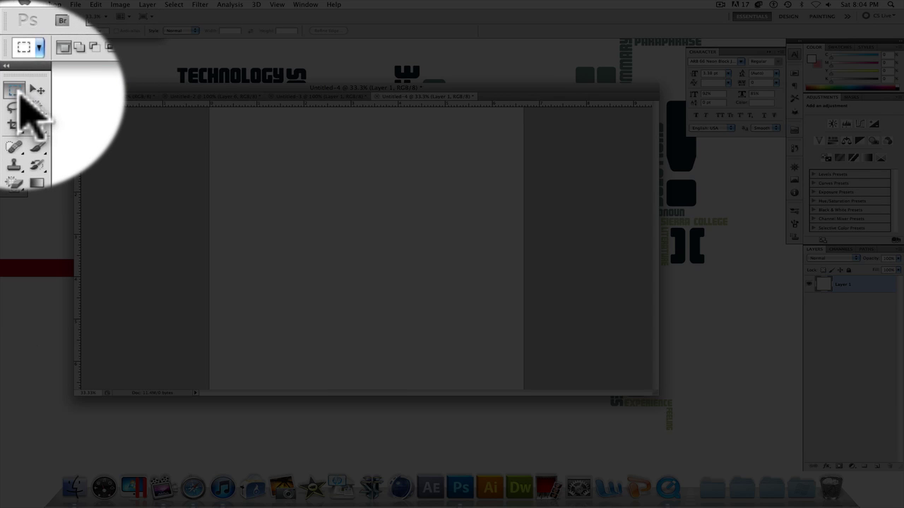
click(20, 98)
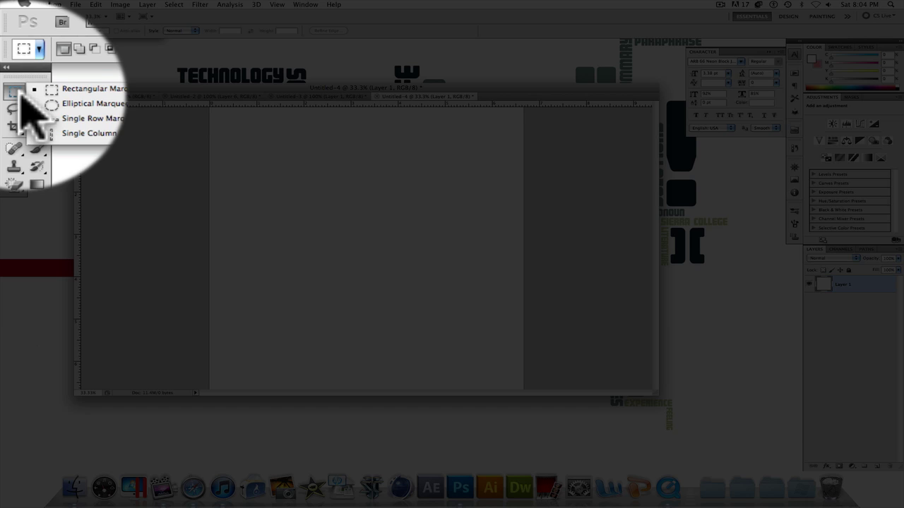
click(106, 82)
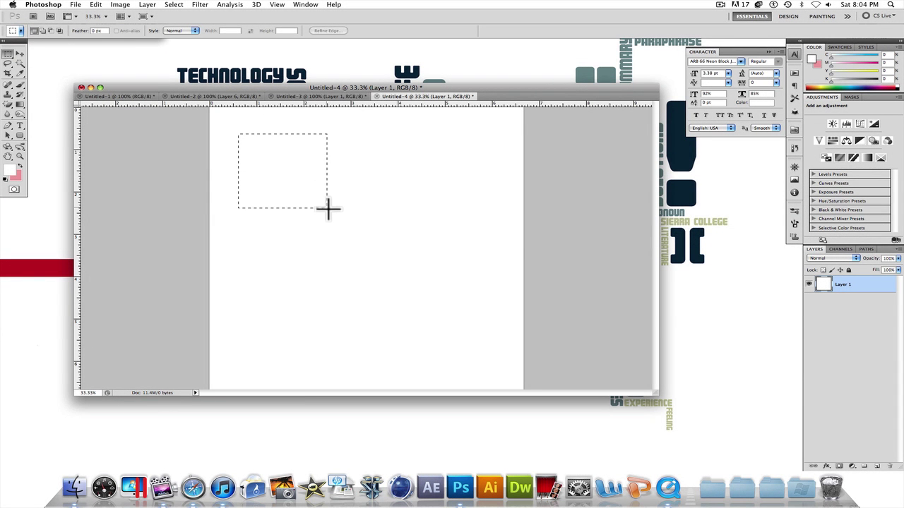
drag(327, 208, 484, 289)
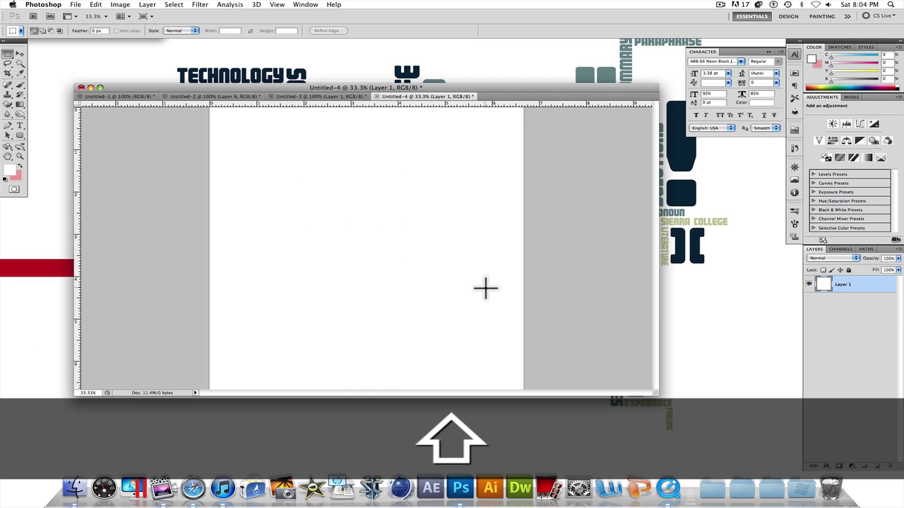
key(super+BackSpace)
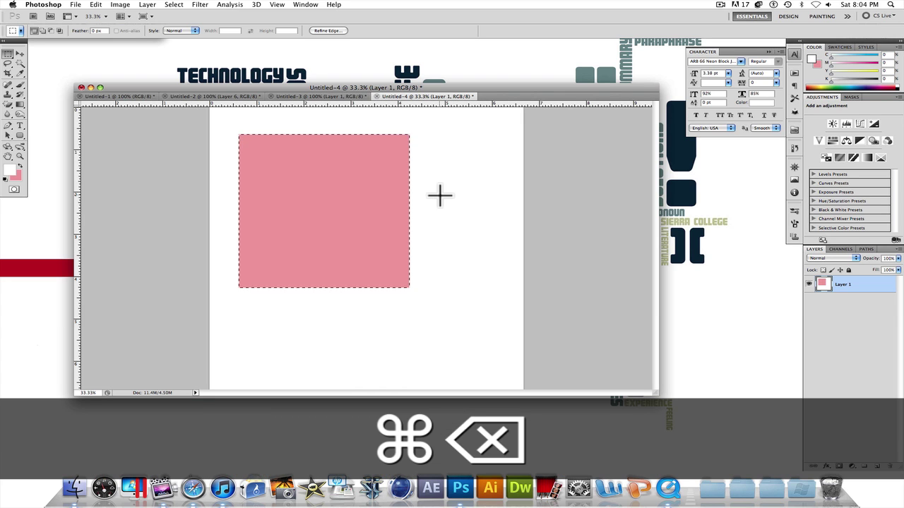
key(super+d)
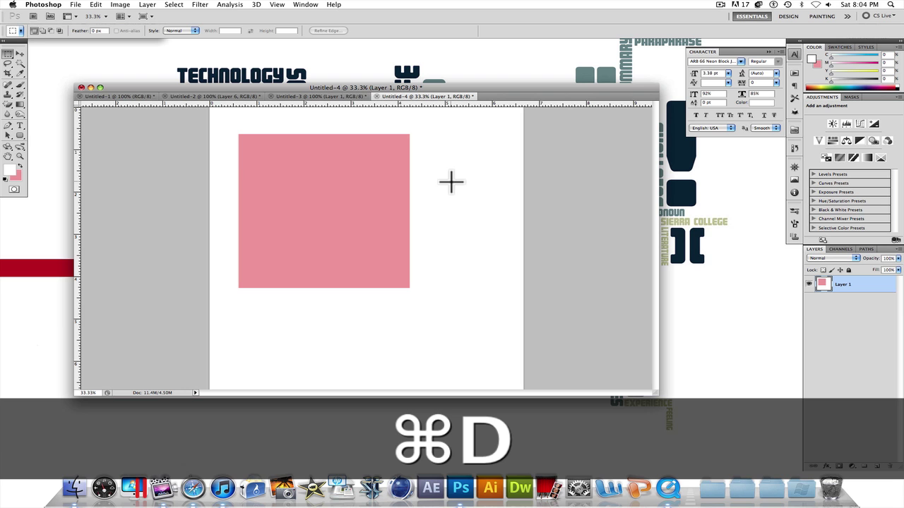
key(super+z)
key(super+alt+z)
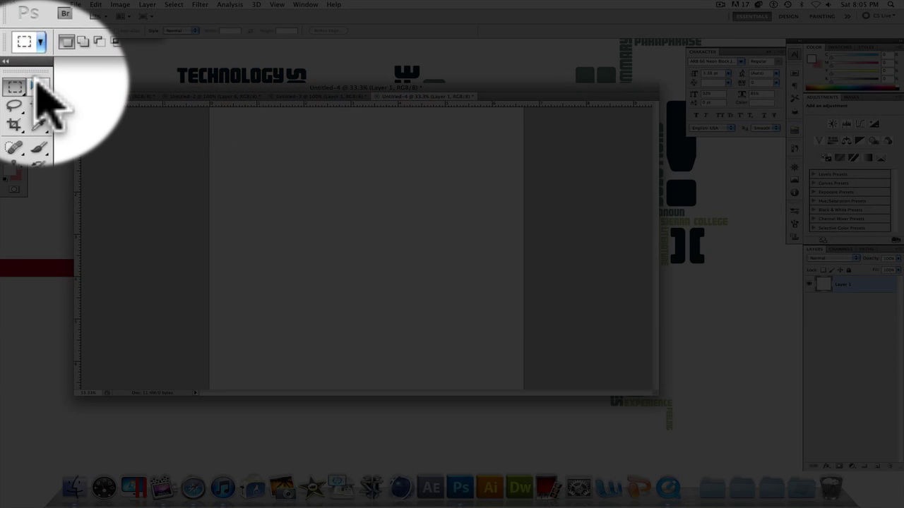
- Try shifting the white layer on the canvas with the Move tool and undo the move
click(20, 53)
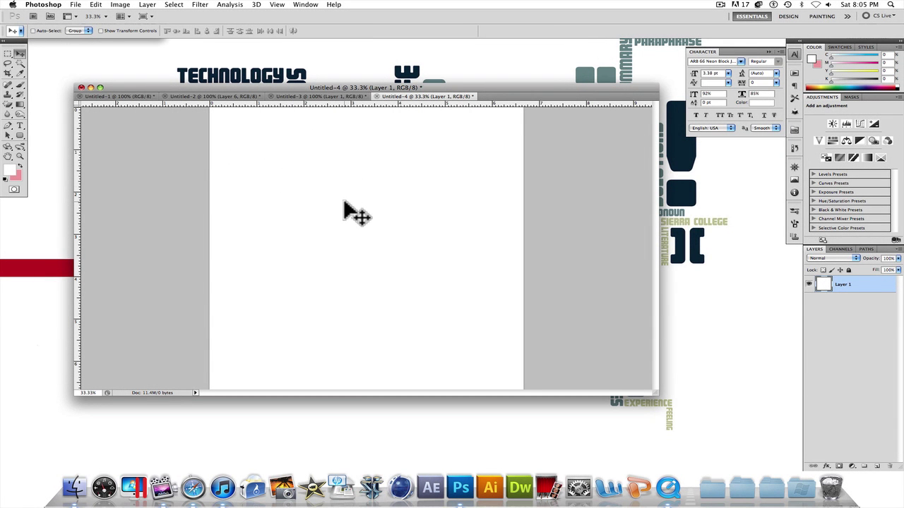
drag(344, 205, 281, 259)
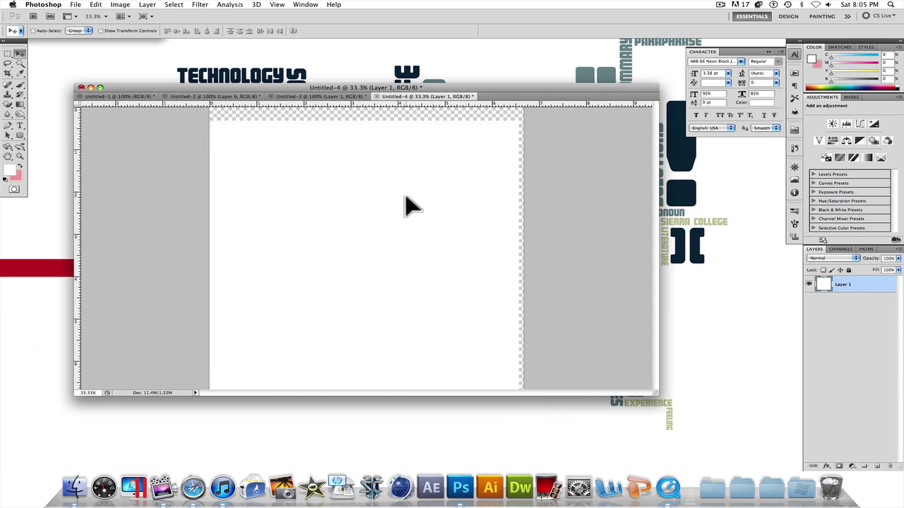
key(super+z)
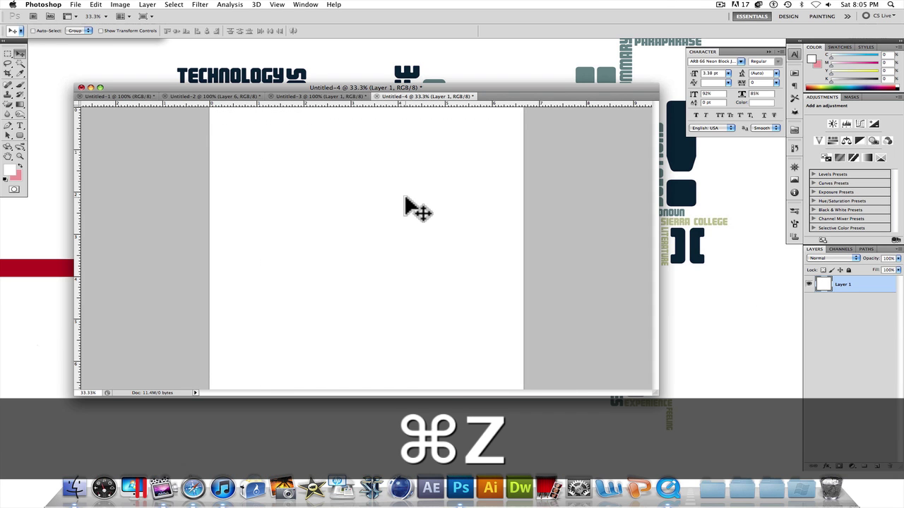
- Activate the standard Lasso tool, briefly switching to its Magnetic Lasso variant first
click(7, 63)
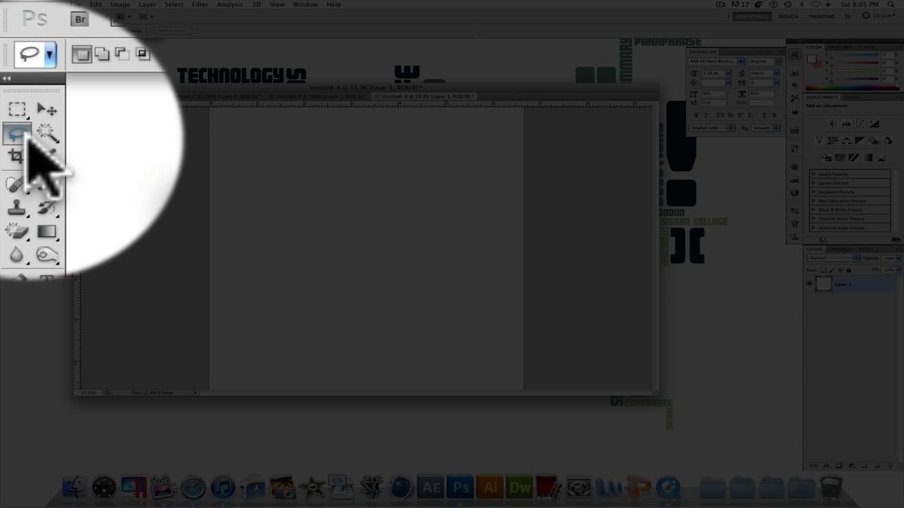
click(9, 64)
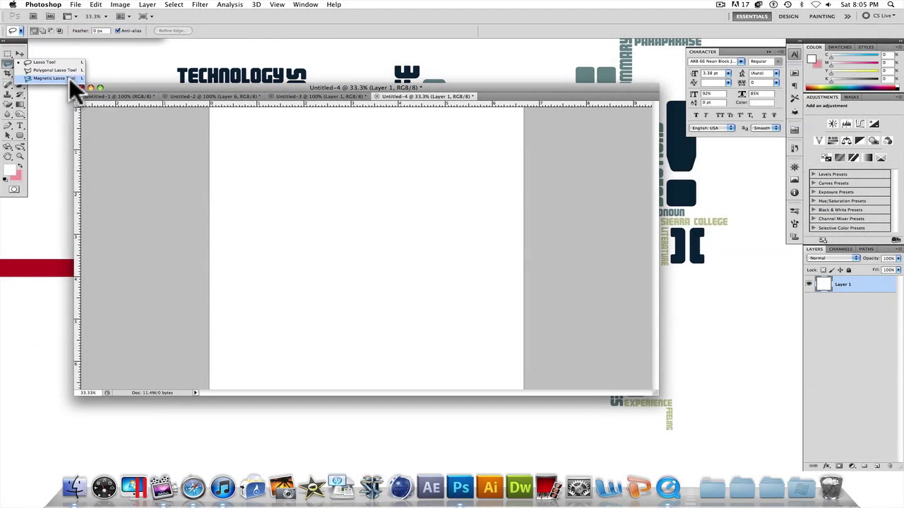
click(69, 78)
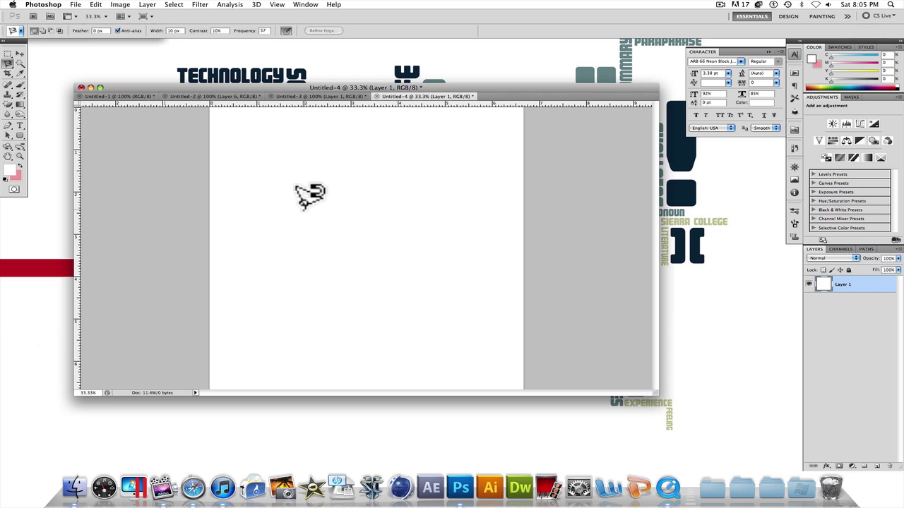
click(7, 63)
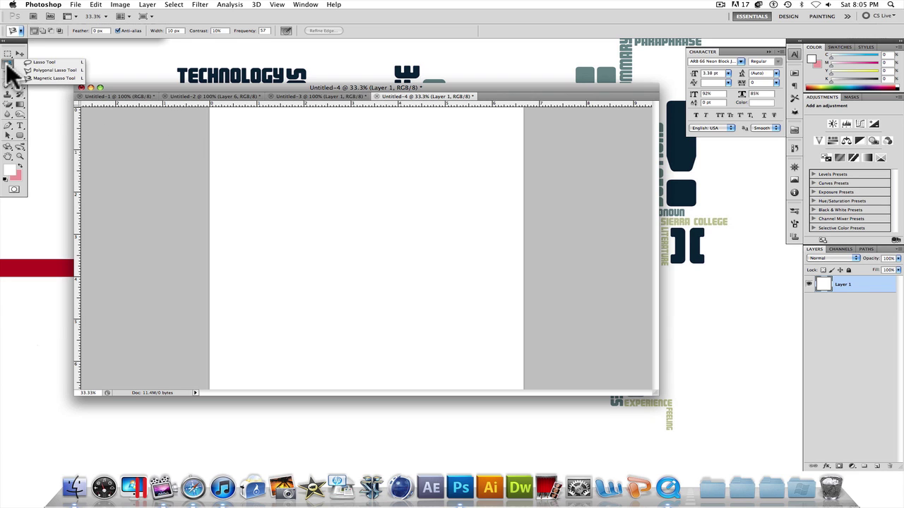
click(45, 63)
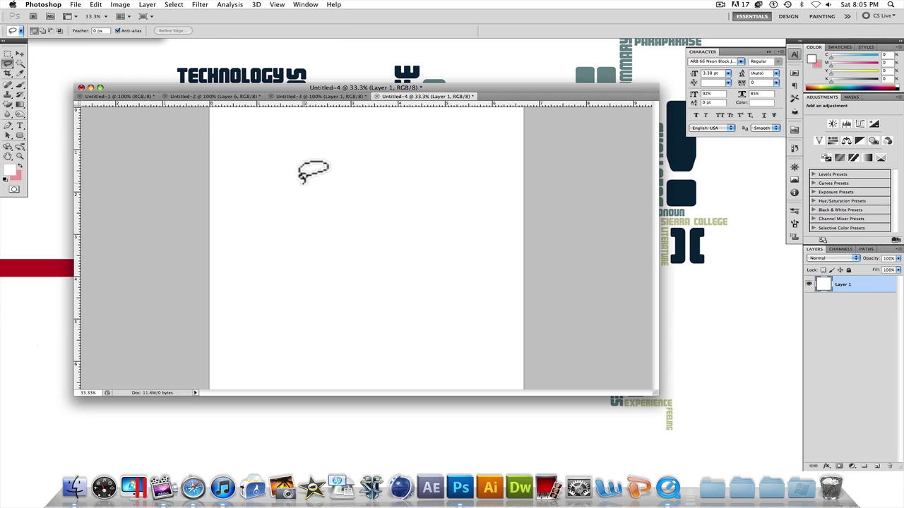
- Try Lasso selections with straight segments and with freehand curves on the white canvas, and deselect them
key(alt)
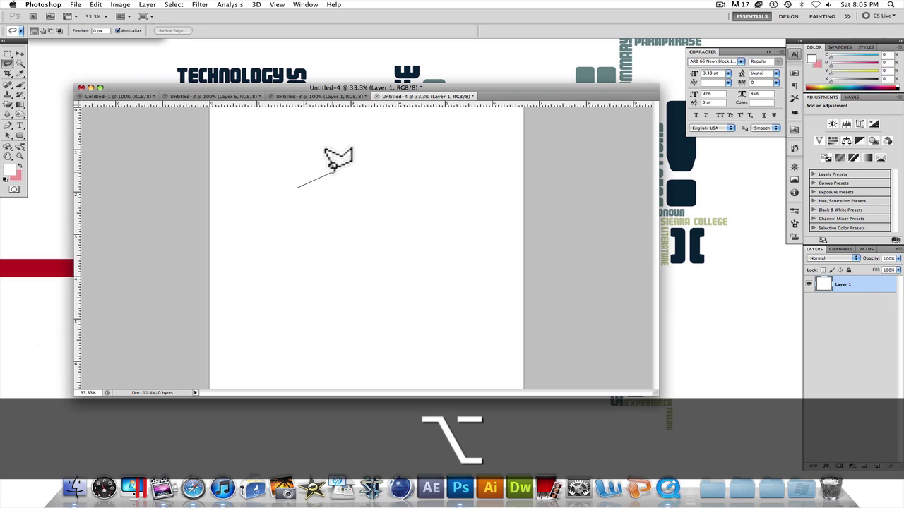
click(332, 172)
click(355, 178)
click(356, 160)
click(397, 163)
click(399, 213)
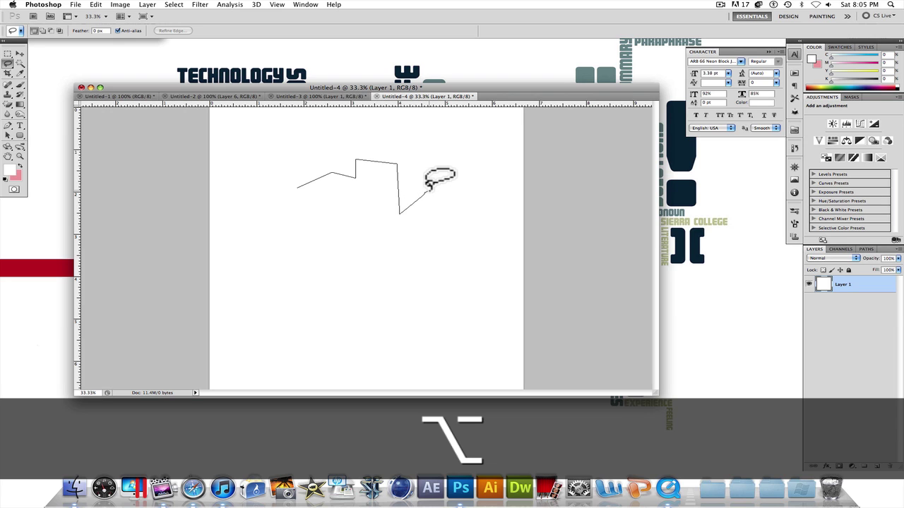
mouse_move(432, 183)
mouse_down()
mouse_move(480, 183)
mouse_move(494, 198)
mouse_move(455, 200)
mouse_up()
mouse_move(450, 232)
mouse_down()
mouse_move(425, 226)
mouse_move(412, 233)
mouse_move(416, 248)
mouse_move(472, 159)
mouse_move(486, 207)
mouse_move(483, 176)
mouse_move(420, 206)
mouse_move(362, 185)
mouse_move(406, 203)
mouse_move(445, 194)
mouse_move(395, 184)
mouse_move(423, 237)
mouse_move(356, 185)
mouse_up()
key(super+d)
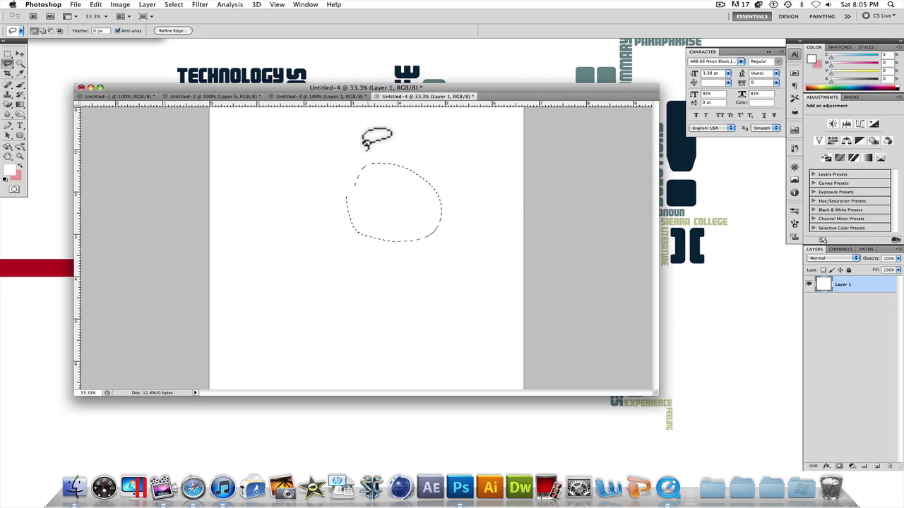
click(368, 144)
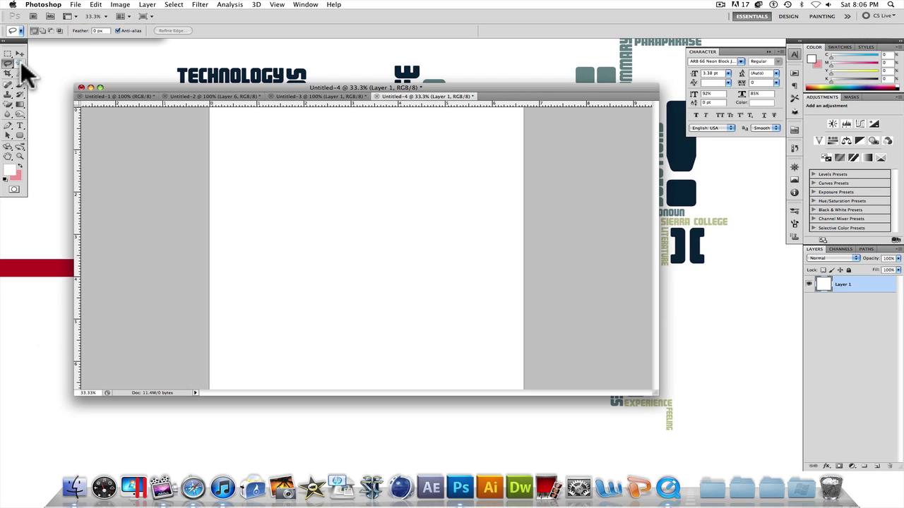
- Lasso a rounded freehand shape about 1.8 by 2.1 inches near the canvas's upper left, fill it with the pink background colour and deselect
drag(282, 151, 281, 150)
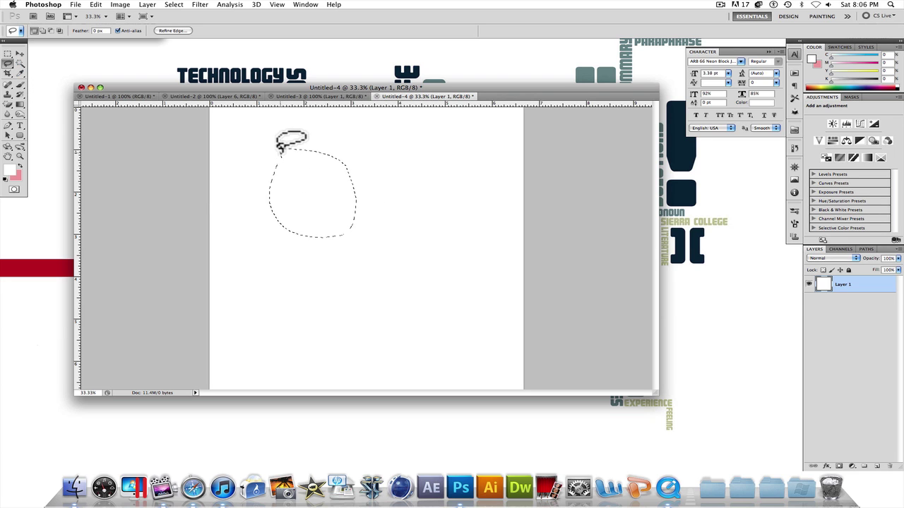
key(super+BackSpace)
key(super+d)
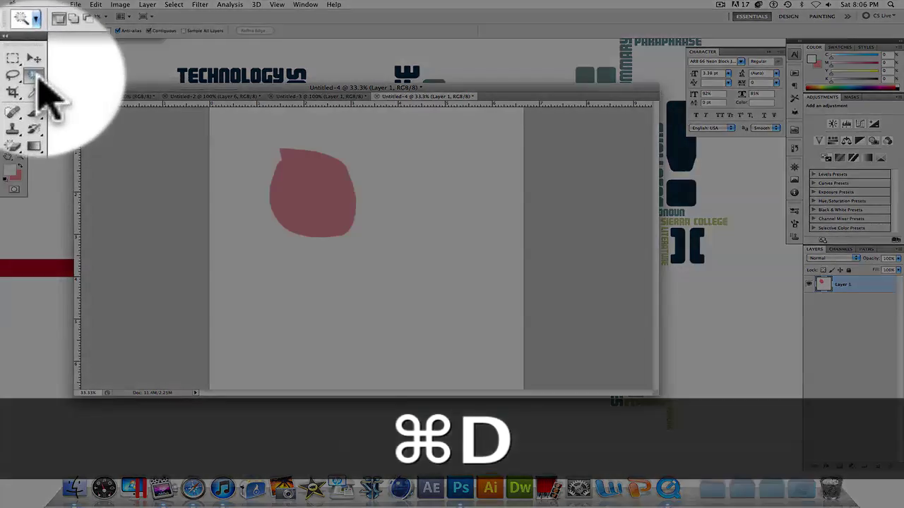
- Select the white area around the pink shape with the Magic Wand at tolerance 11 and delete it to transparency
click(21, 64)
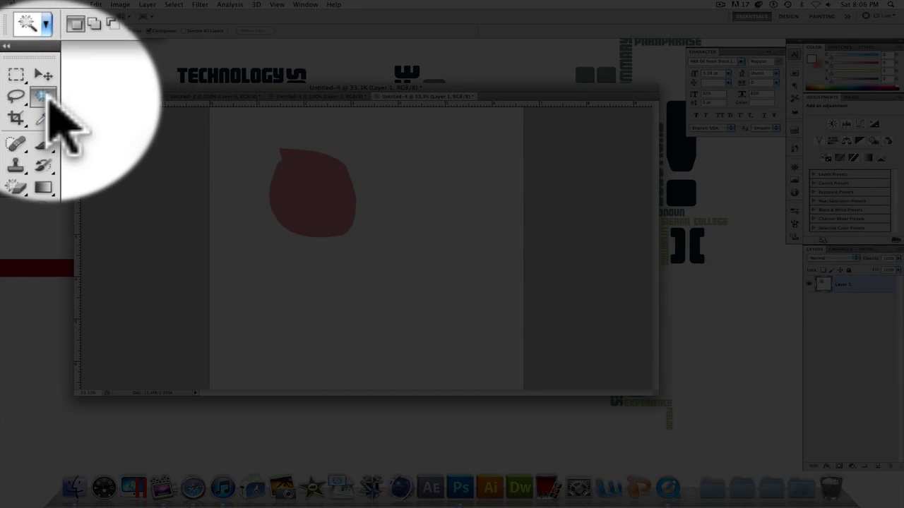
click(44, 97)
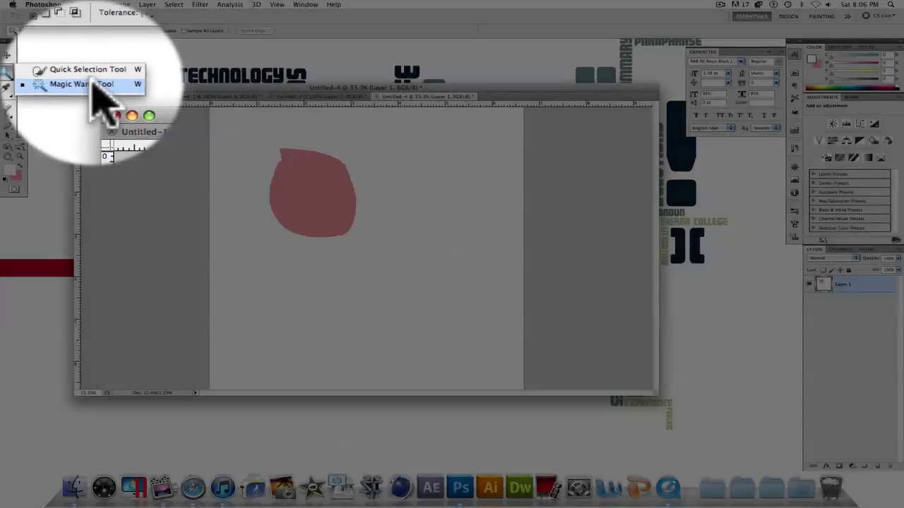
click(111, 101)
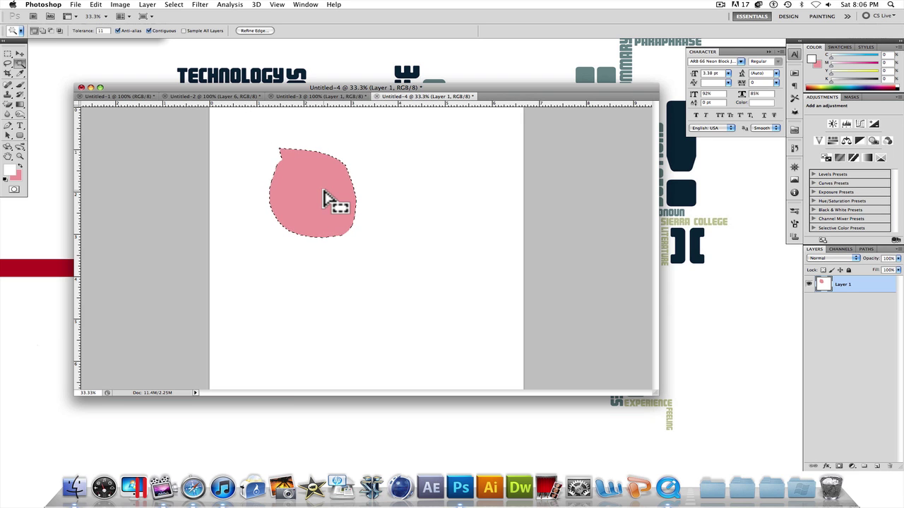
key(super+z)
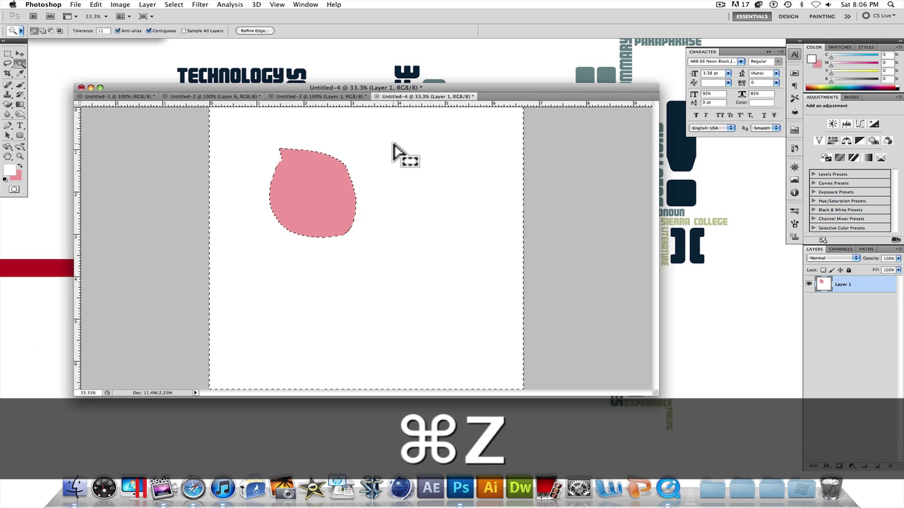
key(Delete)
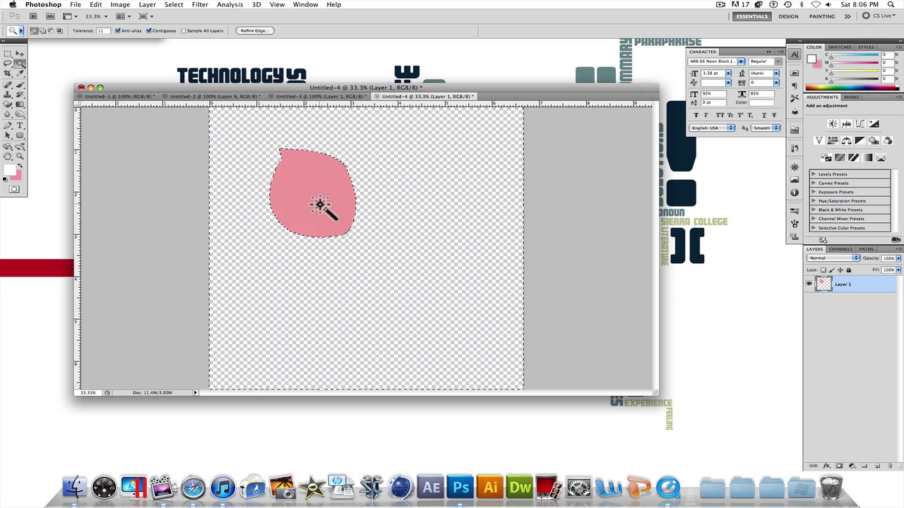
- Undo the deletion of the white area around the pink shape and its Magic Wand selection
key(super+z)
key(super+alt+z)
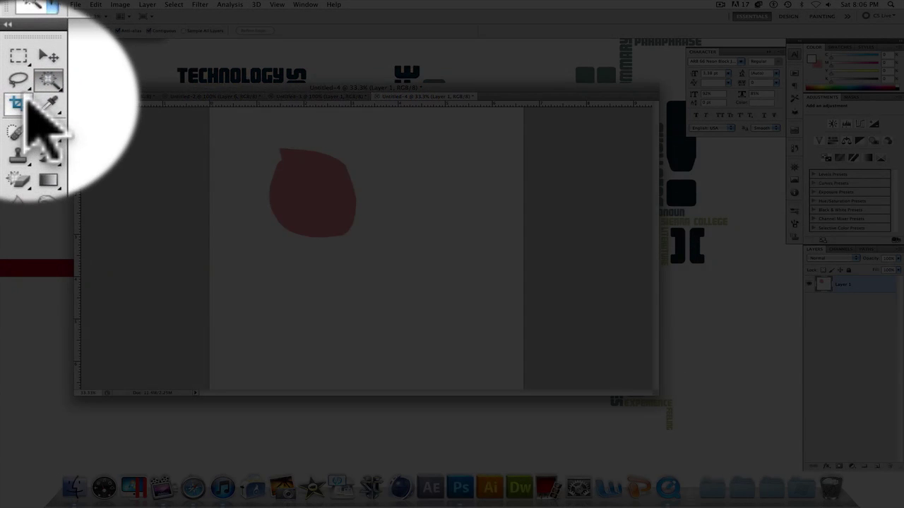
- Crop the canvas with the Crop tool to its full width and about 4.5 inches high, keeping the pink shape inside
click(7, 73)
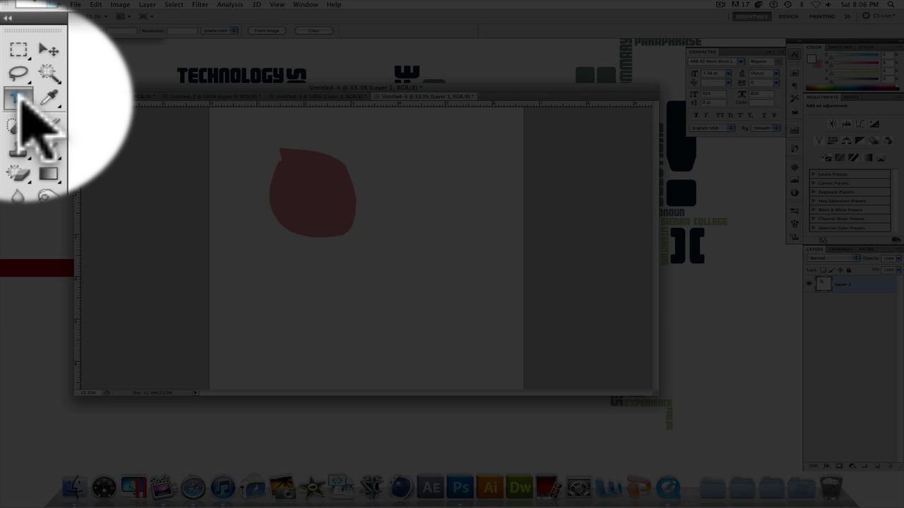
click(20, 97)
mouse_move(113, 99)
mouse_down()
mouse_move(66, 101)
mouse_move(77, 125)
mouse_move(113, 111)
mouse_move(111, 100)
mouse_up()
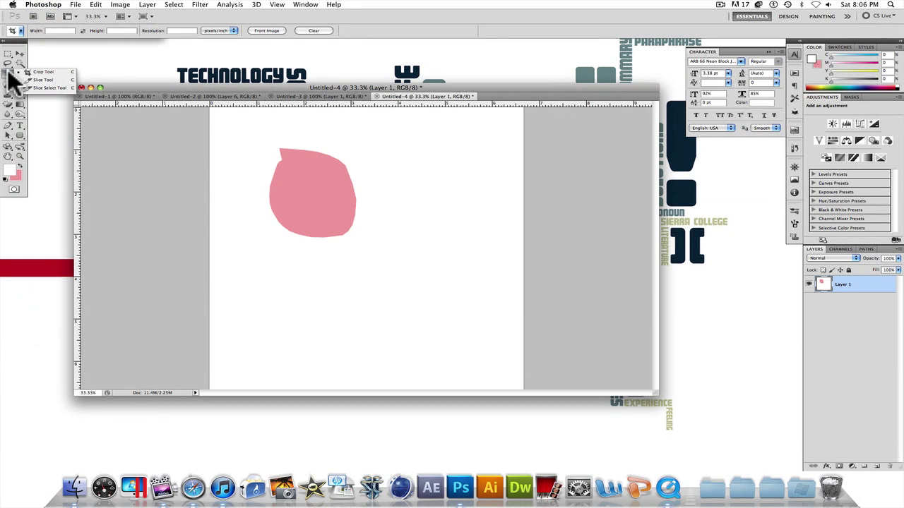
click(8, 72)
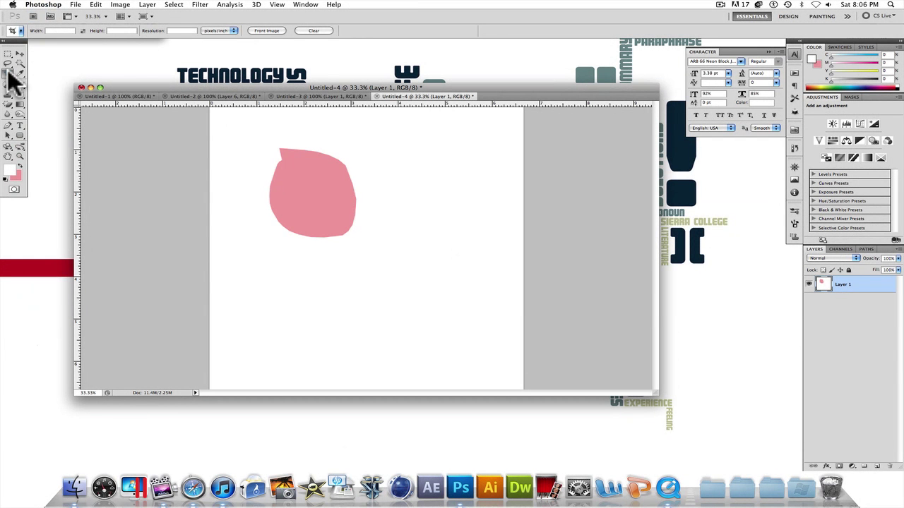
drag(209, 121, 520, 313)
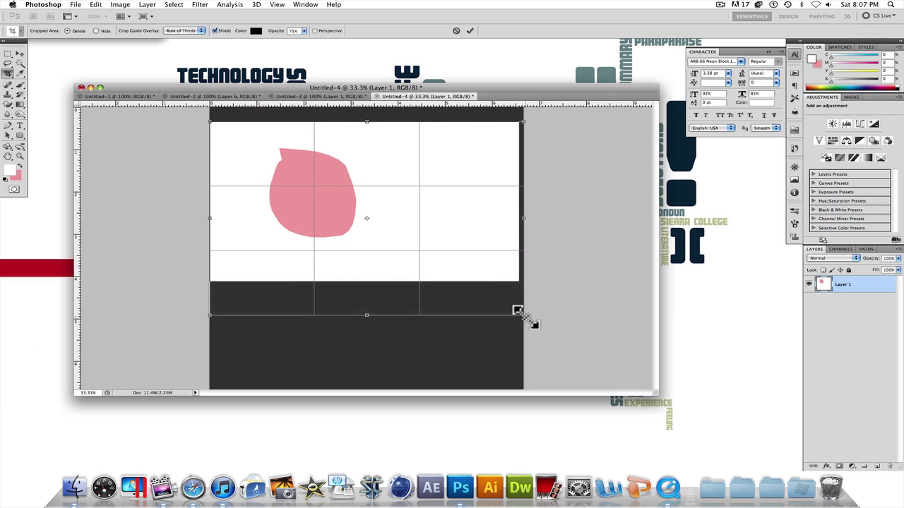
key(Return)
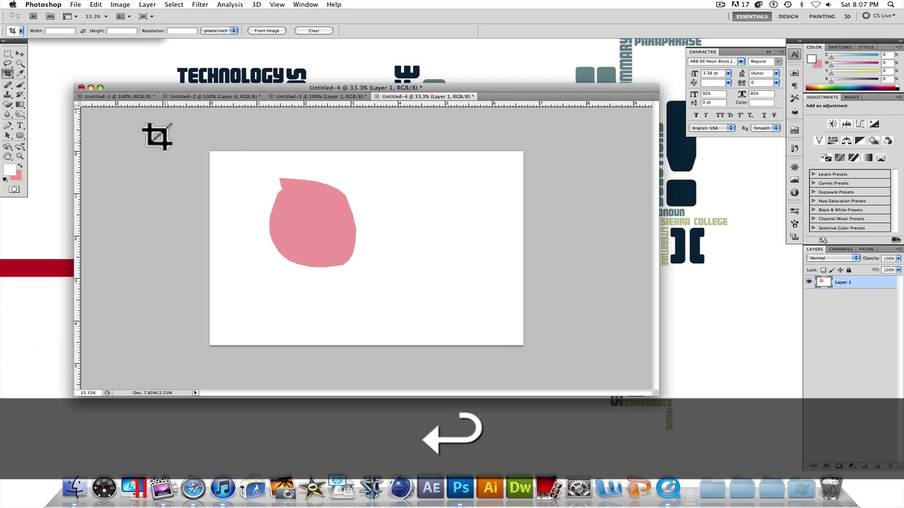
- Sample the shape's pink as the foreground colour with the Eyedropper, trying a red in the Color Picker before resampling the pink
click(20, 73)
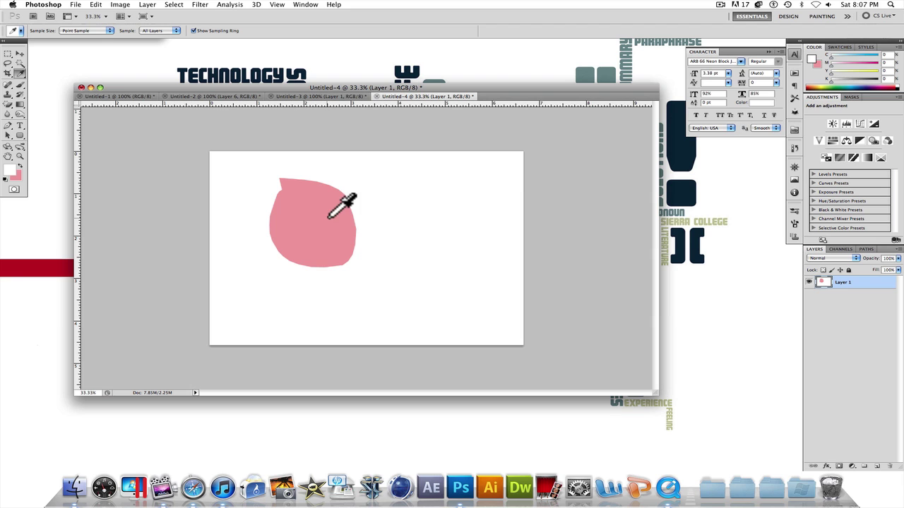
drag(308, 218, 211, 199)
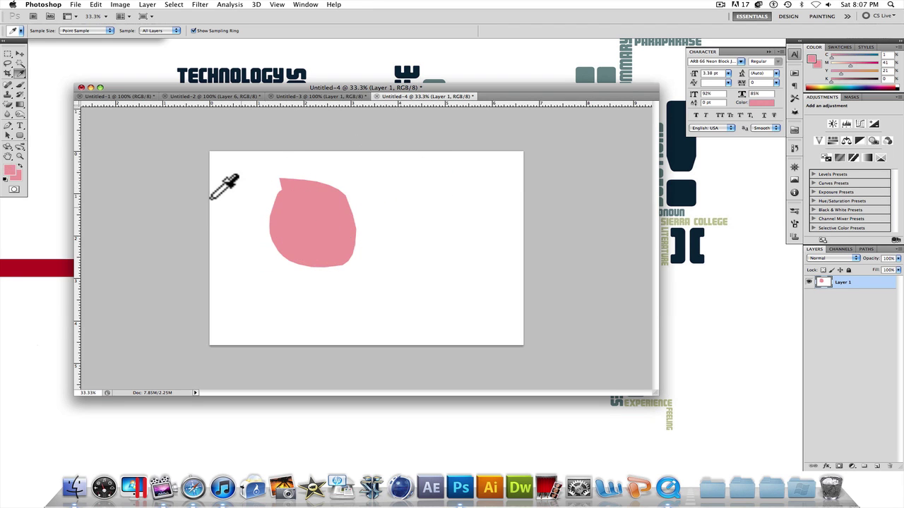
click(11, 171)
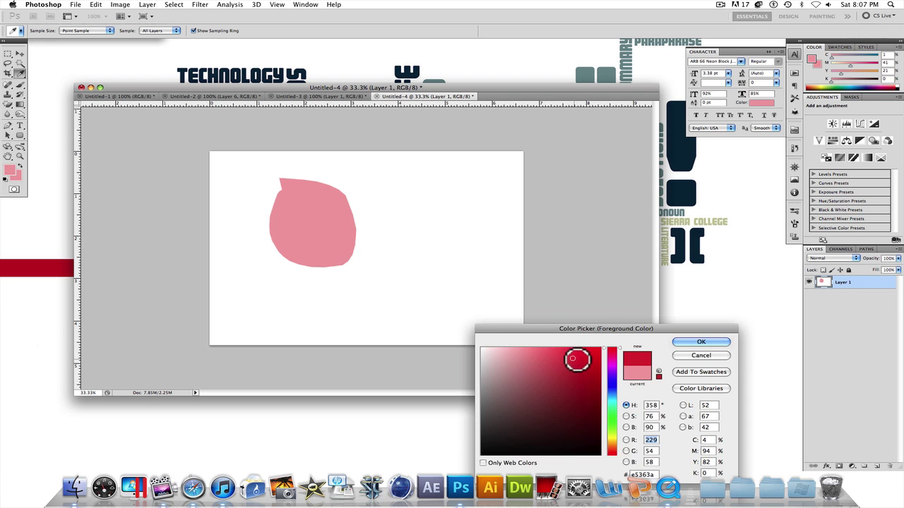
click(699, 342)
click(311, 204)
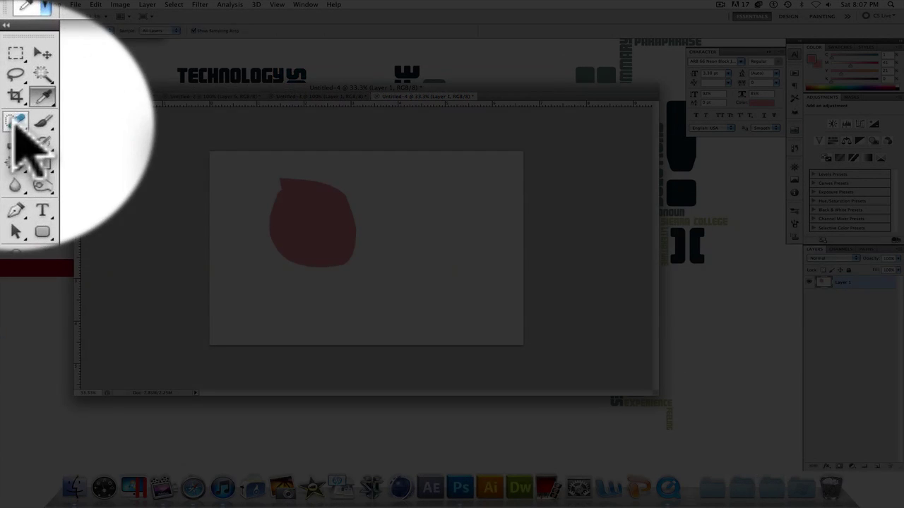
- Paint a short Spot Healing Brush stroke from the white canvas onto the pink shape's edge
click(7, 84)
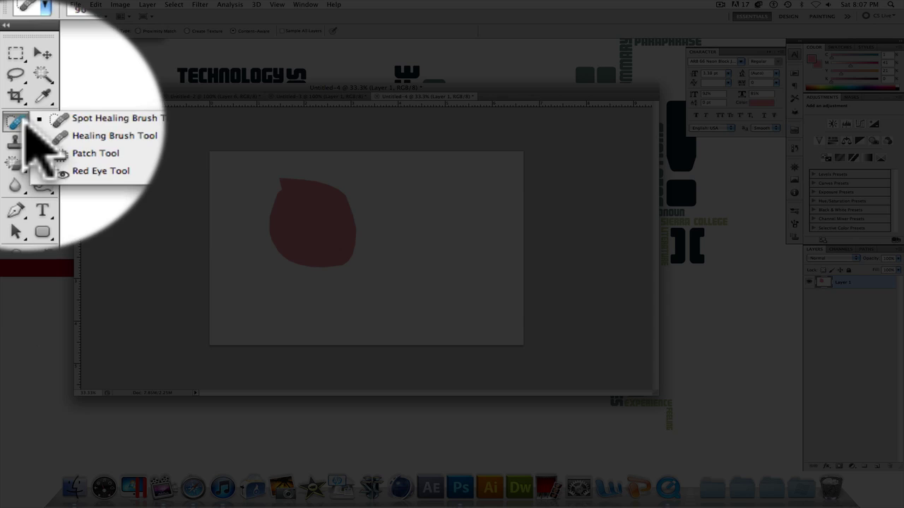
click(74, 126)
drag(243, 172, 272, 217)
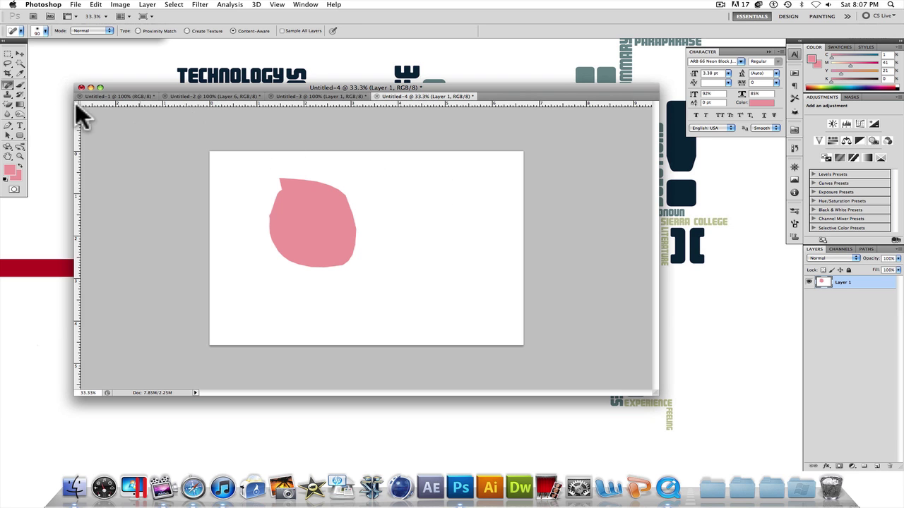
click(21, 85)
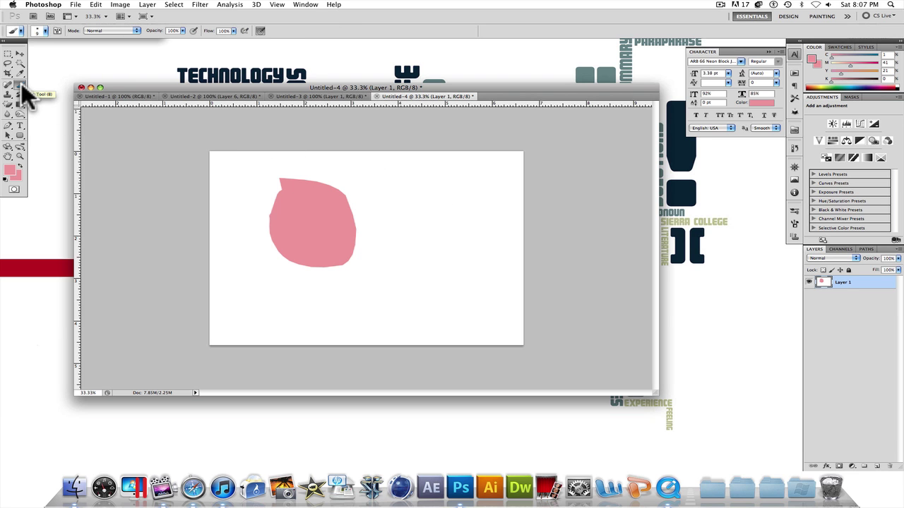
click(21, 84)
click(9, 84)
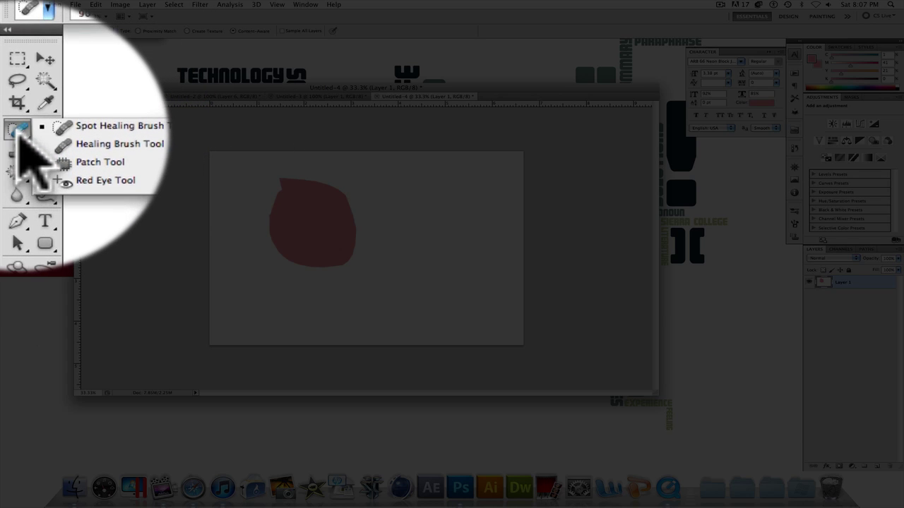
click(42, 132)
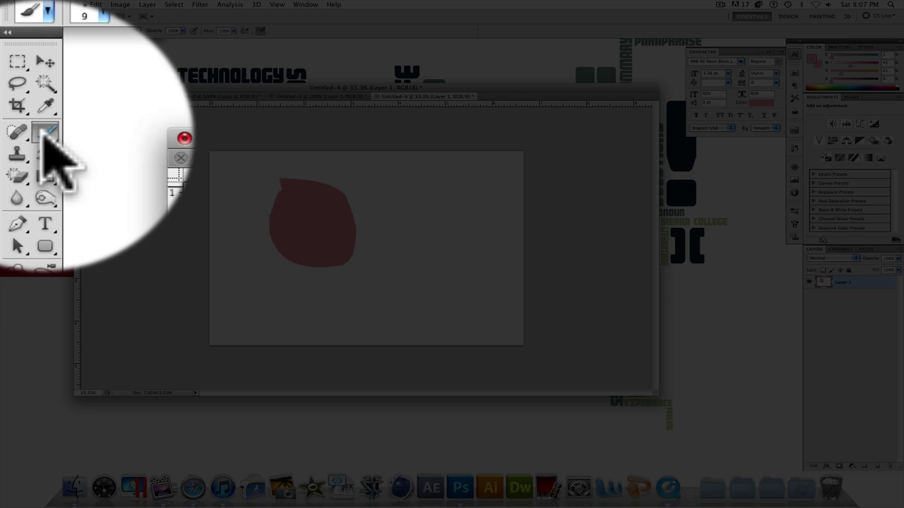
- Try the Pencil tool by enlarging its tip to 100 px and placing a single pink dot beside the shape's upper left
click(45, 132)
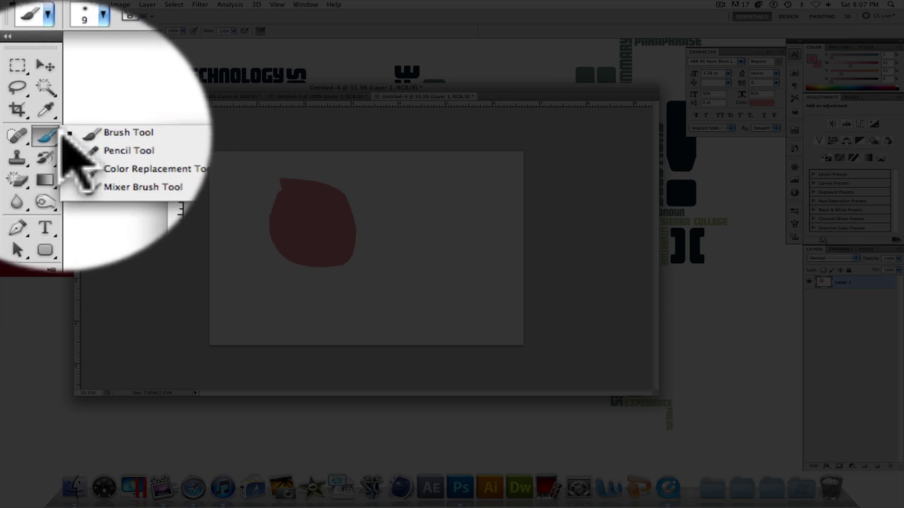
click(120, 138)
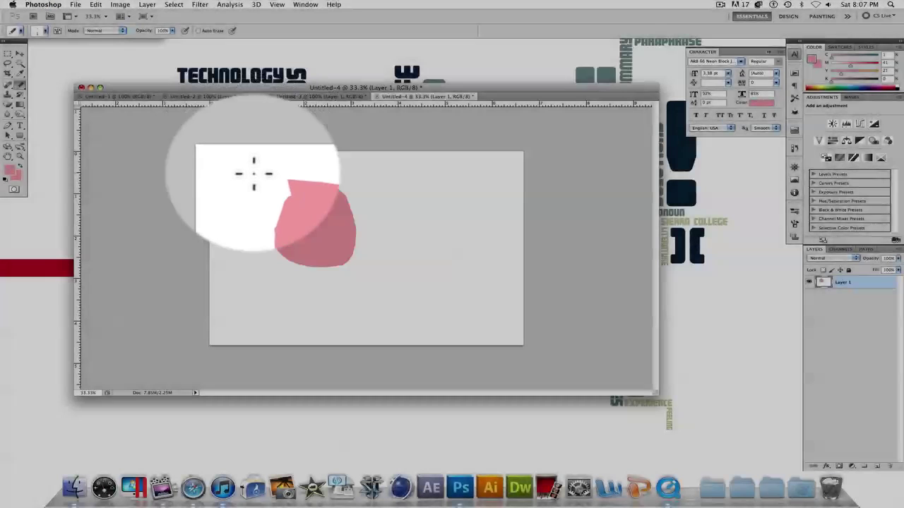
key(bracketright)
key(bracketright)
key(bracketright)
key(bracketright)
key(bracketright)
key(bracketright)
key(bracketright)
key(bracketright)
key(bracketright)
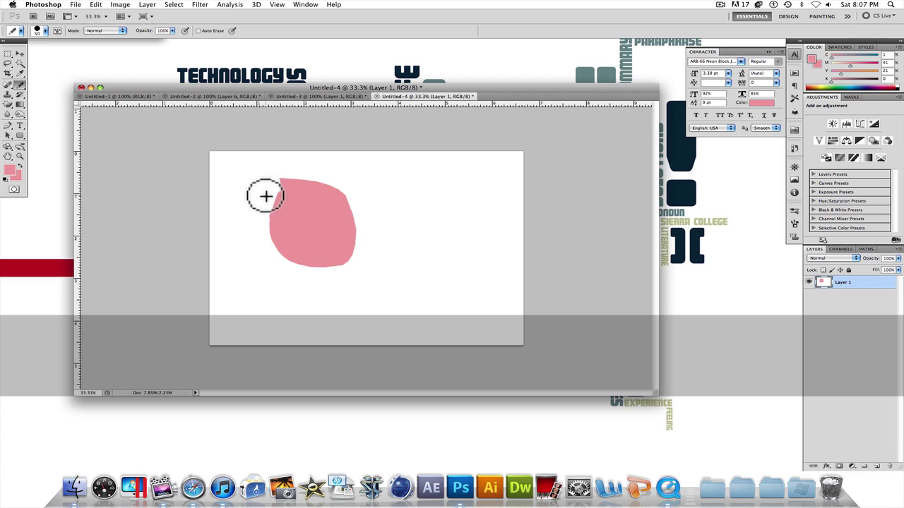
click(258, 191)
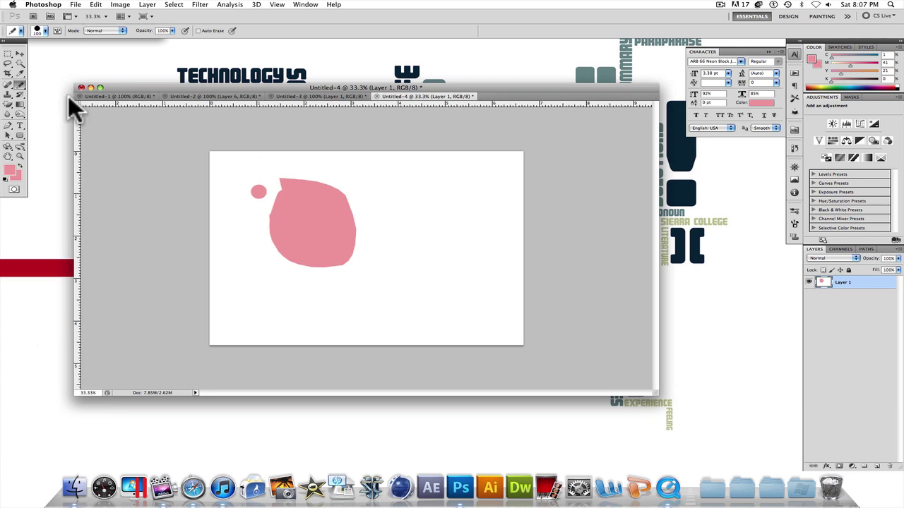
- Try the Brush tool with a thin curve above the pink shape and a soft 100 px freehand stroke across the canvas
click(21, 86)
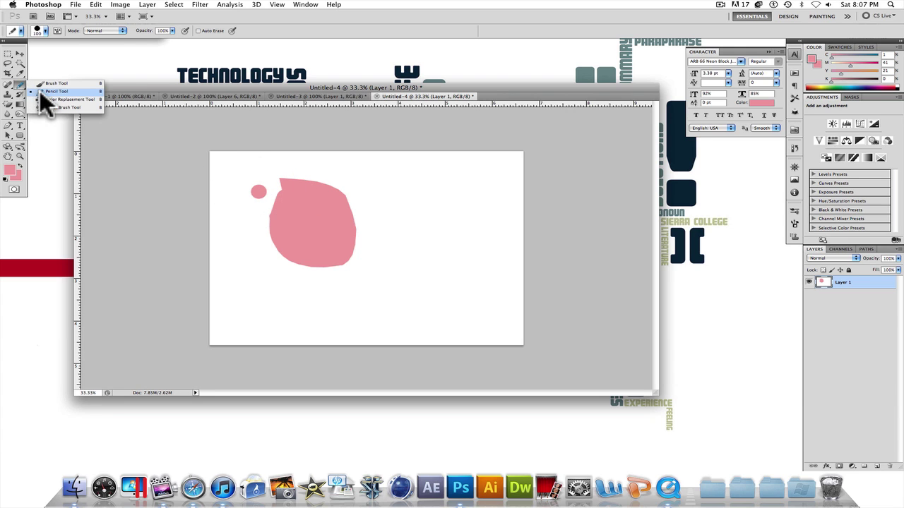
click(55, 84)
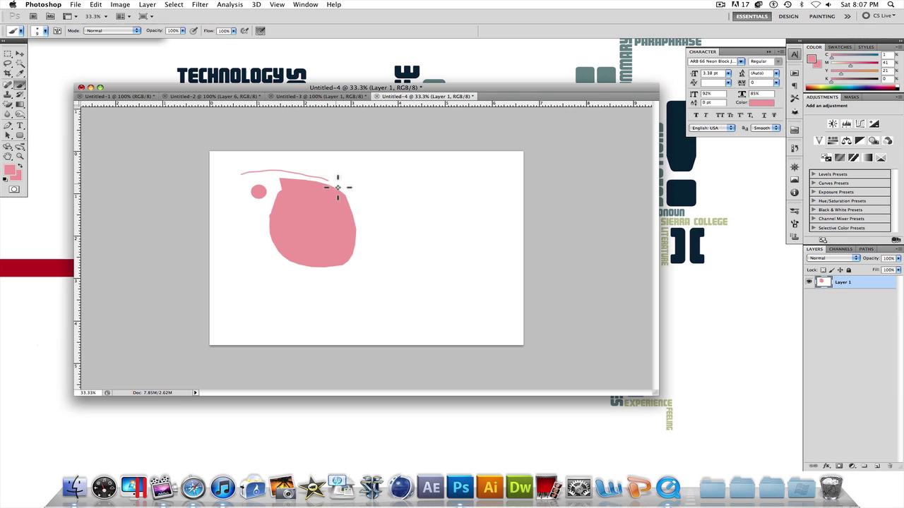
key(bracketright)
key(bracketright)
key(bracketright)
key(bracketright)
key(bracketright)
key(bracketright)
key(bracketright)
key(bracketright)
key(bracketright)
key(bracketright)
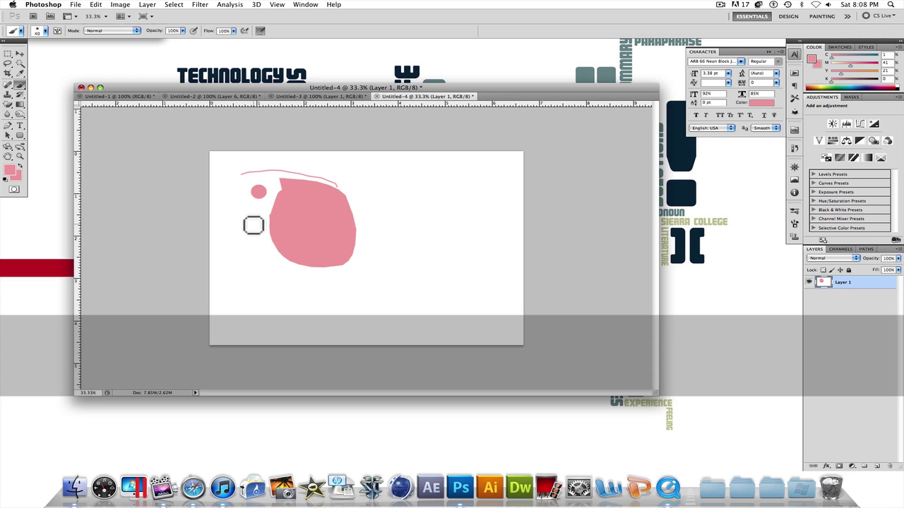
mouse_move(224, 210)
mouse_down()
mouse_move(299, 238)
mouse_move(383, 224)
mouse_move(398, 237)
mouse_move(392, 196)
mouse_move(469, 238)
mouse_move(426, 288)
mouse_move(390, 229)
mouse_up()
- Try a hard round 100 px brush preset with a freehand stroke over the upper part of the pink shape
click(255, 30)
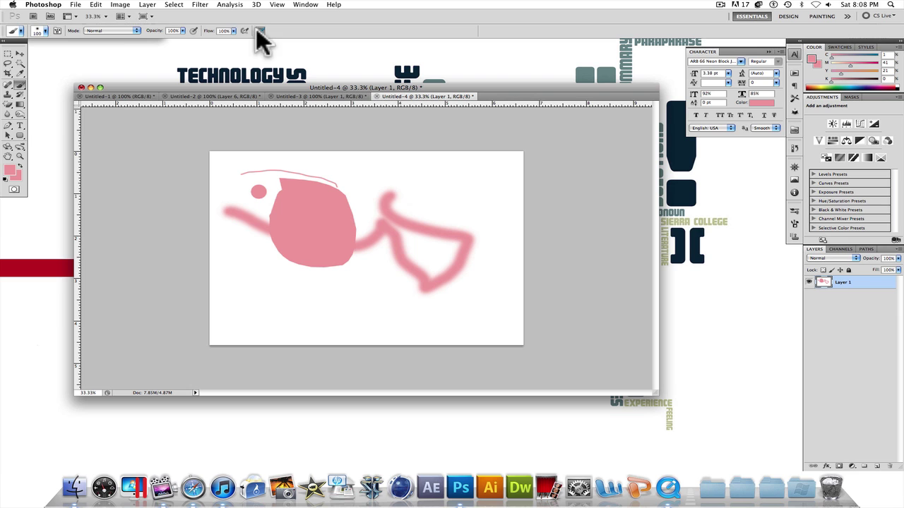
click(43, 31)
click(67, 91)
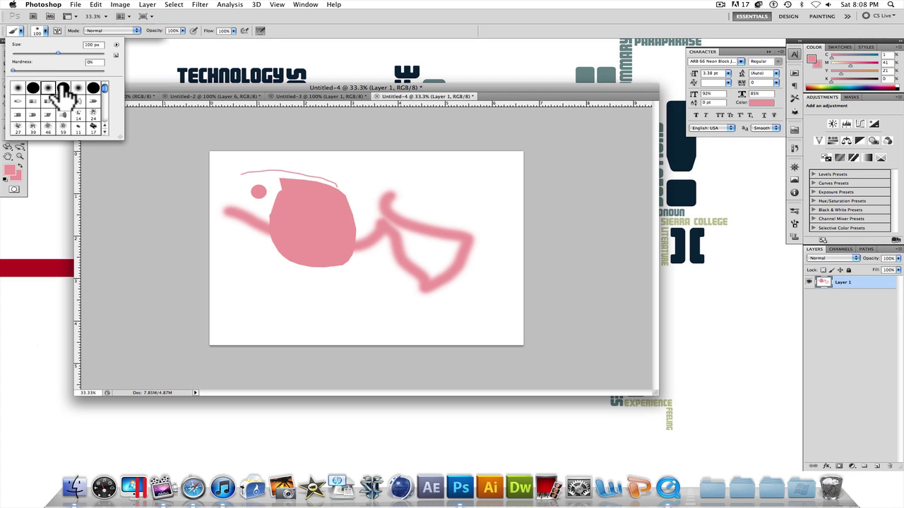
mouse_move(317, 174)
mouse_down()
mouse_move(417, 187)
mouse_move(339, 187)
mouse_move(339, 177)
mouse_move(375, 196)
mouse_move(311, 234)
mouse_up()
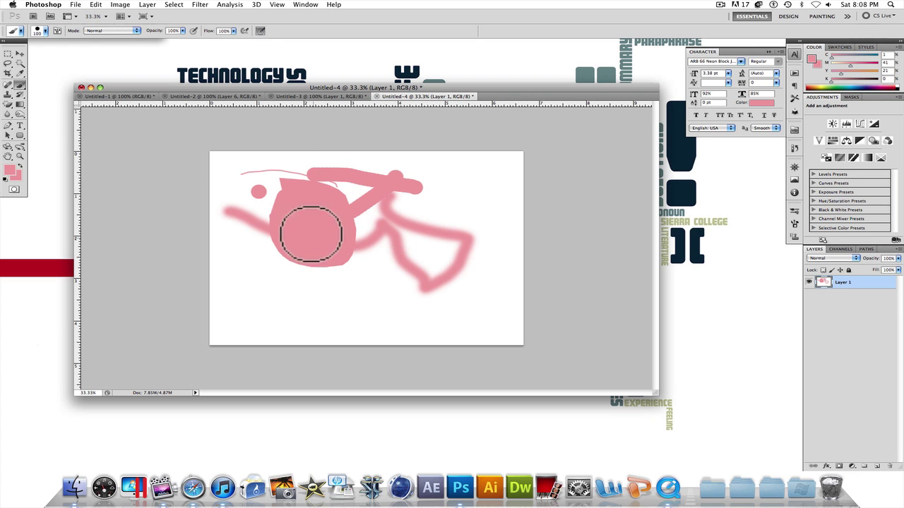
- Try a fan-shaped bristle brush preset with broad freehand strokes across the right half and lower middle of the canvas
click(44, 28)
click(64, 115)
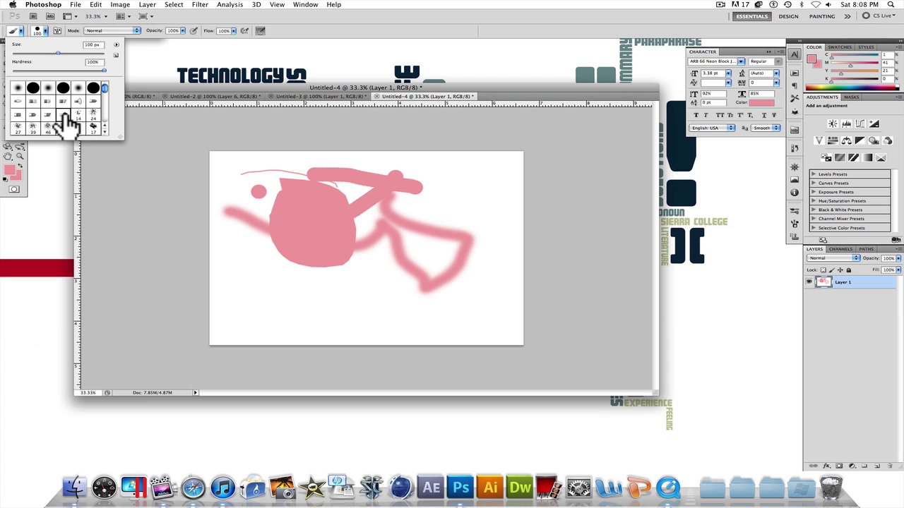
drag(452, 175, 488, 209)
mouse_move(359, 252)
mouse_down()
mouse_move(403, 315)
mouse_move(328, 259)
mouse_move(331, 215)
mouse_up()
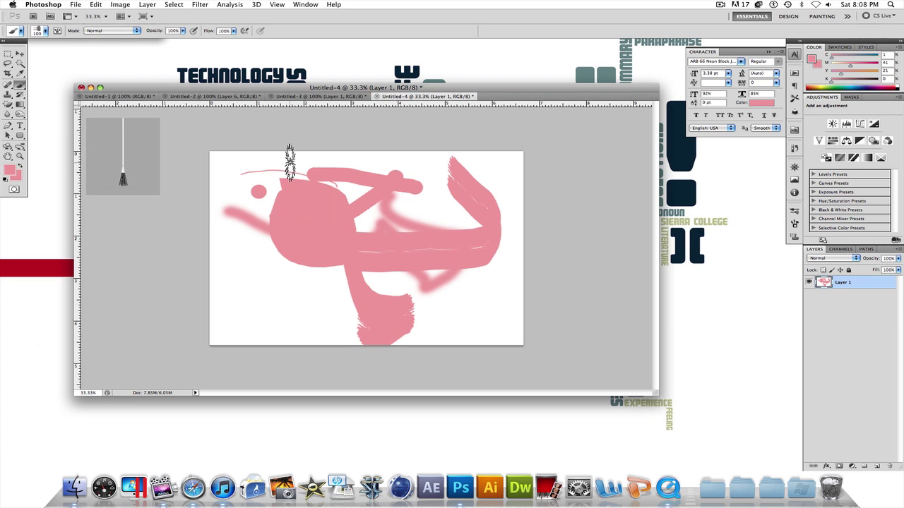
- Undo all the brush strokes and the pencil dot, stepping back to only the pink shape on white
key(super+z)
key(super+alt+z)
key(super+alt+z)
key(super+alt+z)
key(super+alt+z)
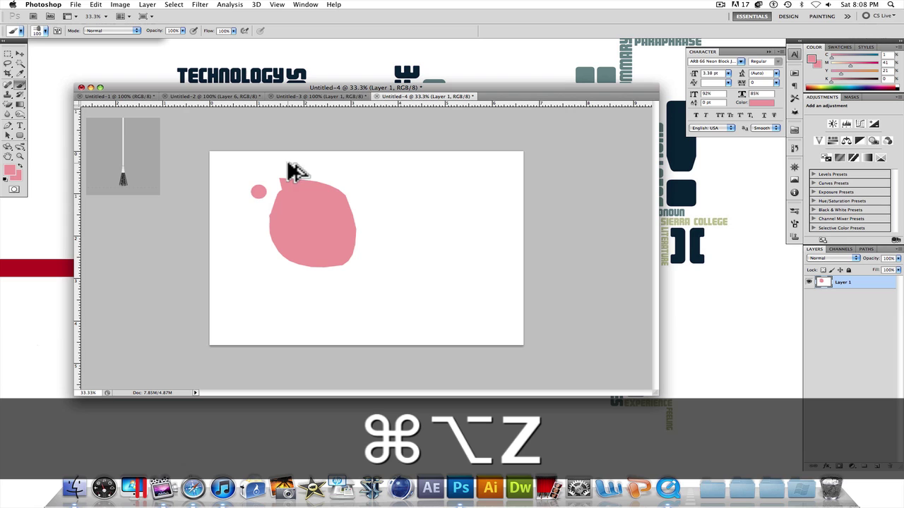
key(super+z)
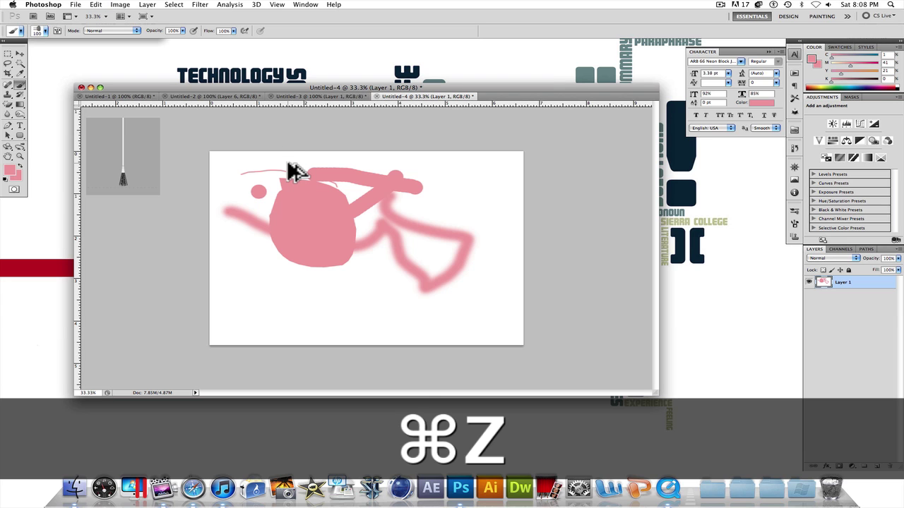
key(super+alt+z)
key(super+alt+z)
key(super+alt+z)
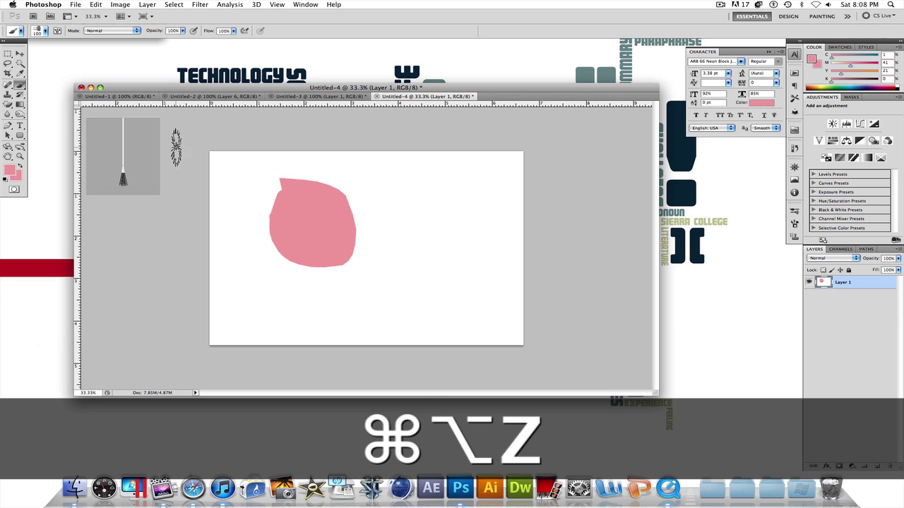
key(super+alt+z)
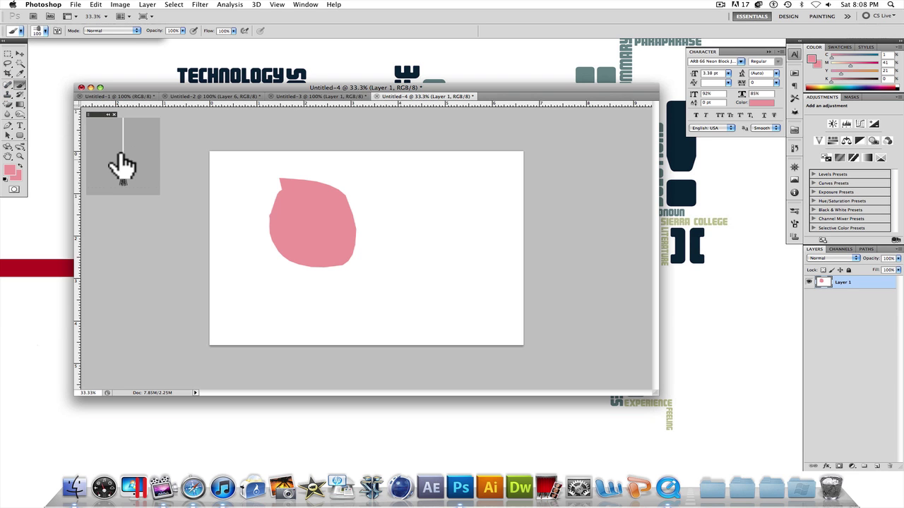
- Sample the white canvas beside the pink shape with the Clone Stamp and paint it over a spot on the shape's left edge
click(7, 95)
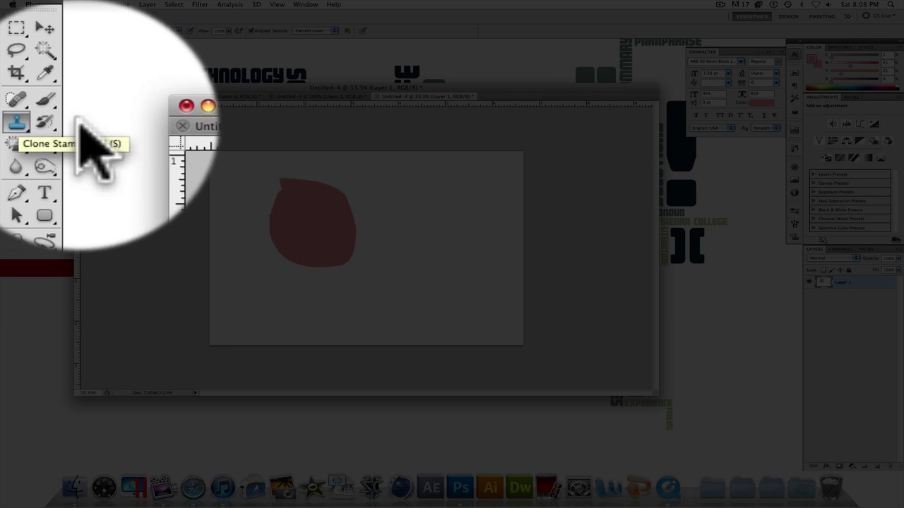
key(alt)
alt+click(262, 225)
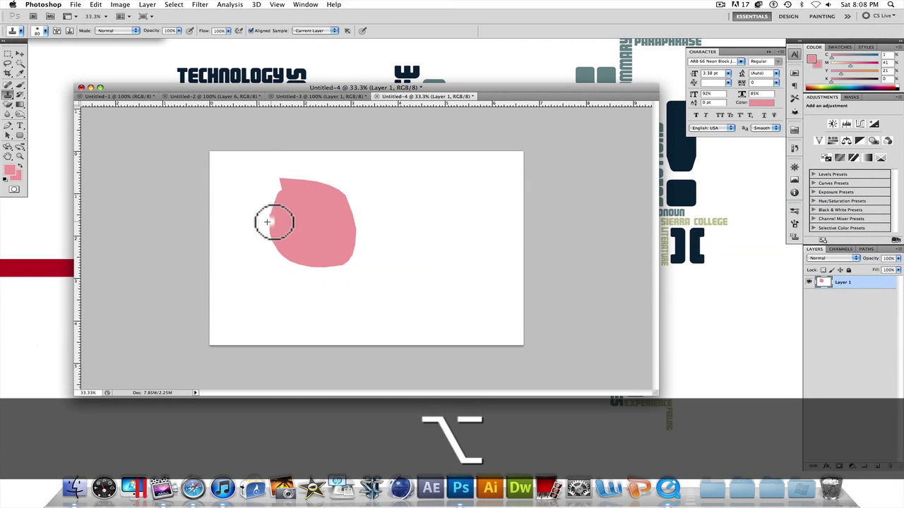
alt+click(252, 222)
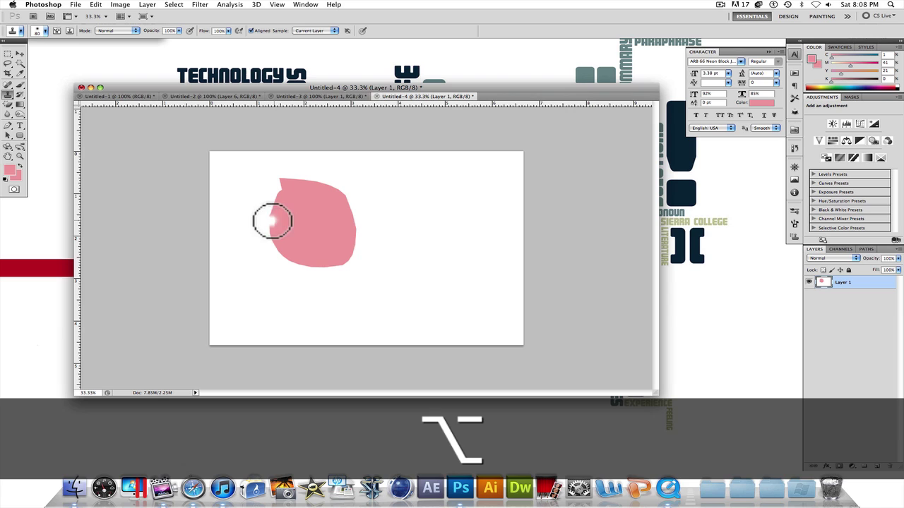
key(alt)
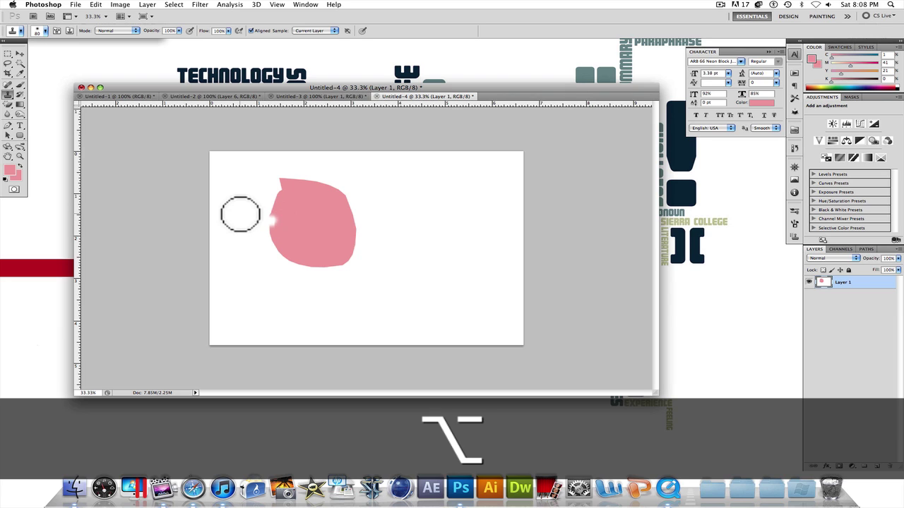
- Resample the white canvas beside the pink shape with the Clone Stamp and paint further into the shape's left edge
key(alt)
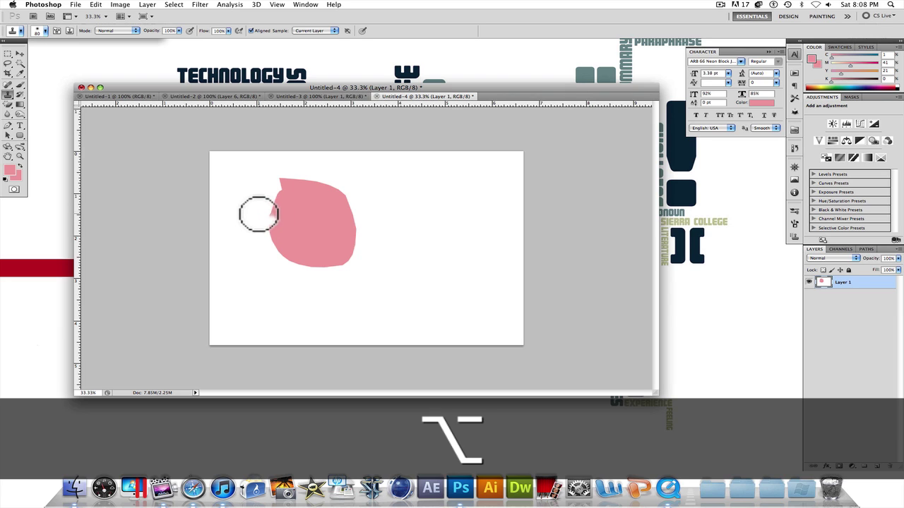
key(alt)
alt+click(250, 212)
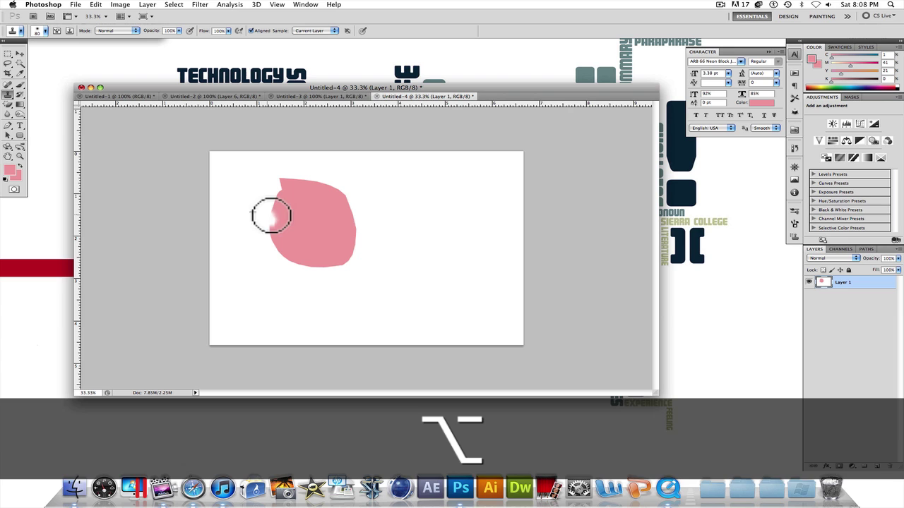
alt+click(260, 214)
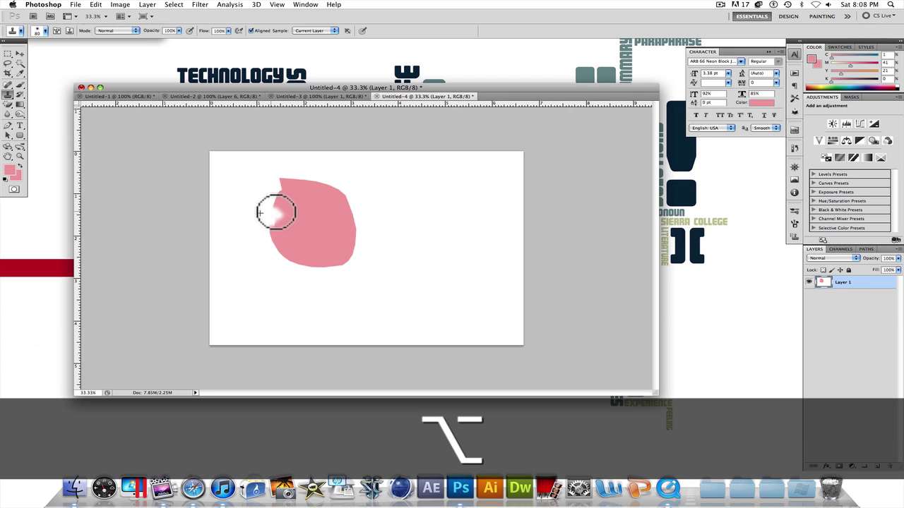
drag(279, 212, 260, 211)
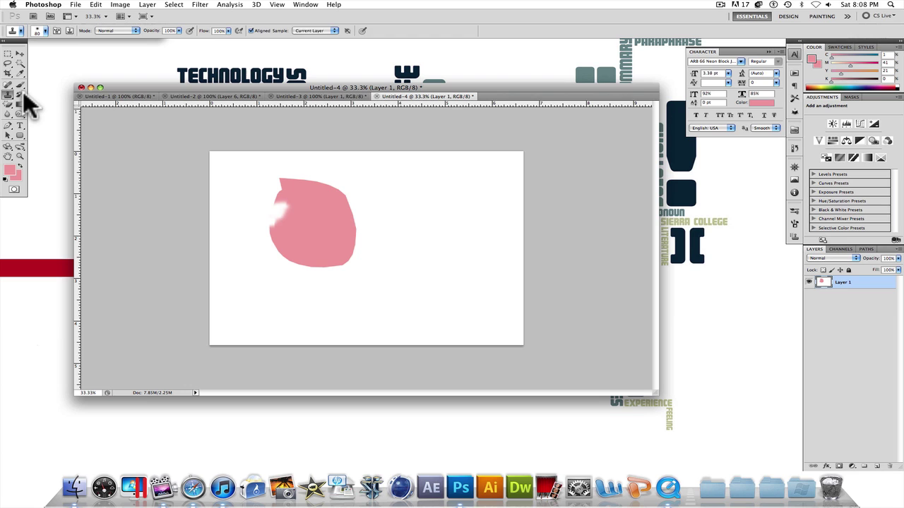
- Try the History Brush on the cloned notch in the pink shape, and switch briefly to the Art History Brush and back
click(23, 93)
click(37, 93)
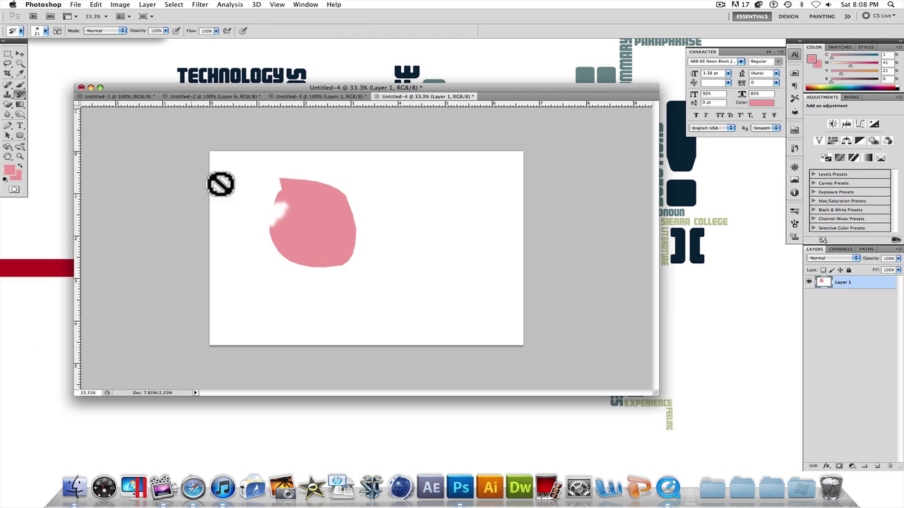
click(275, 216)
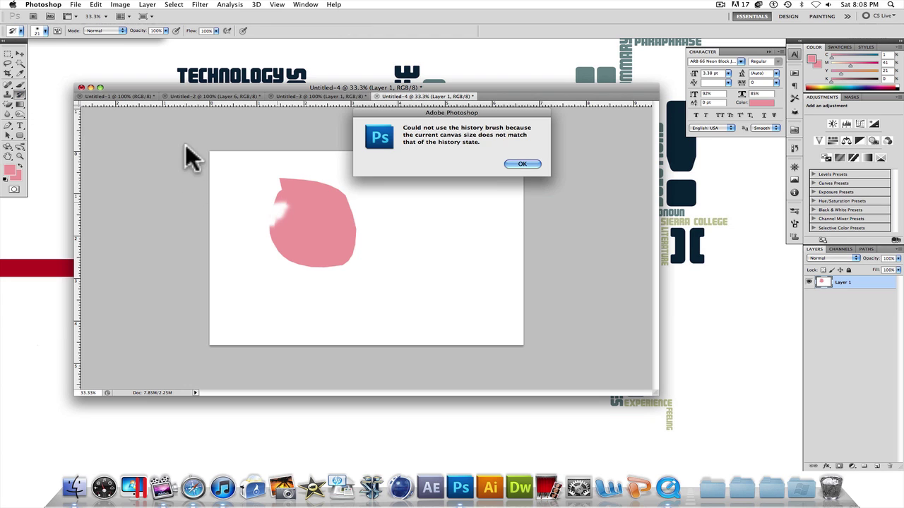
click(522, 165)
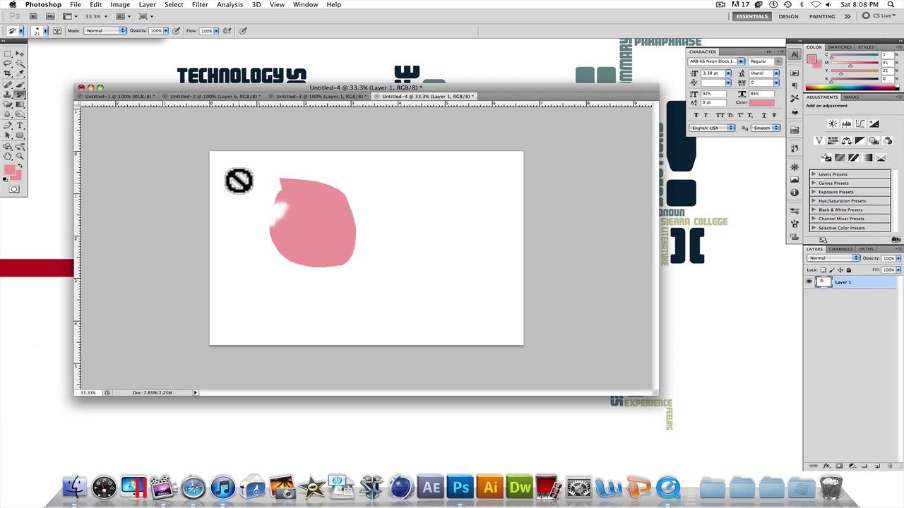
click(20, 94)
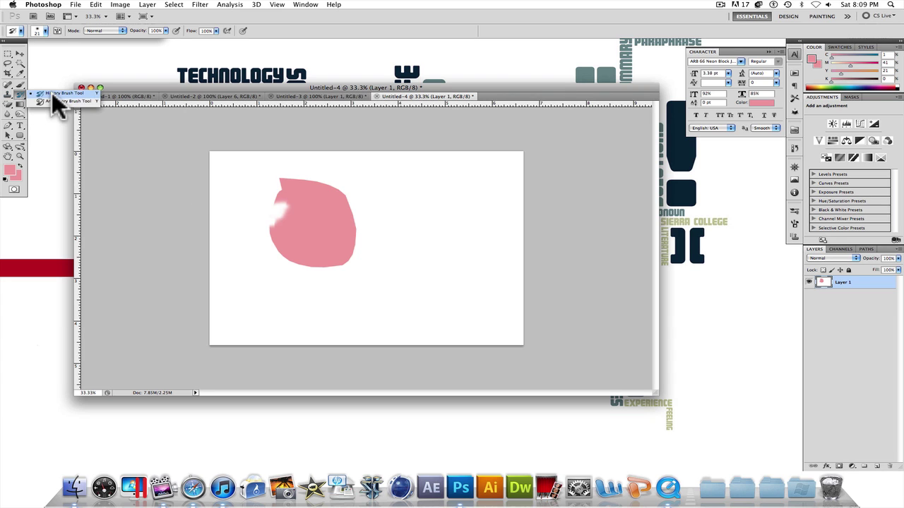
click(62, 100)
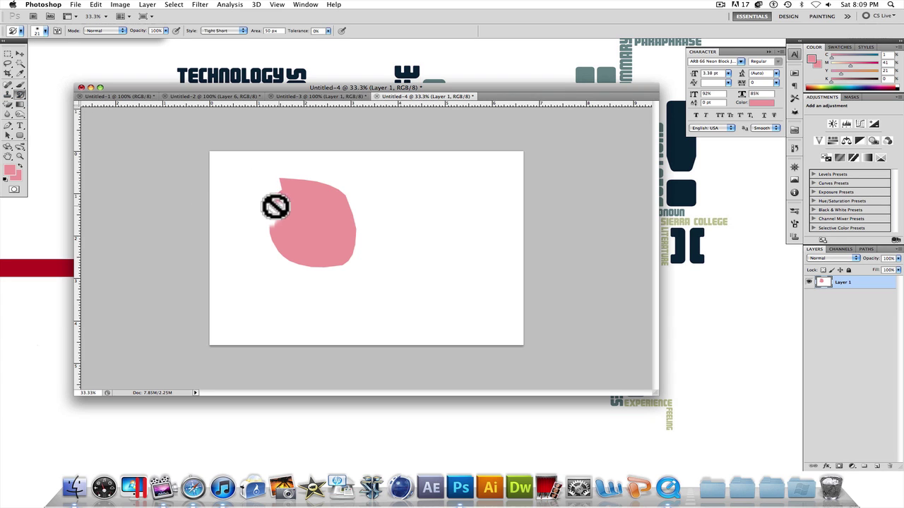
click(23, 94)
click(65, 94)
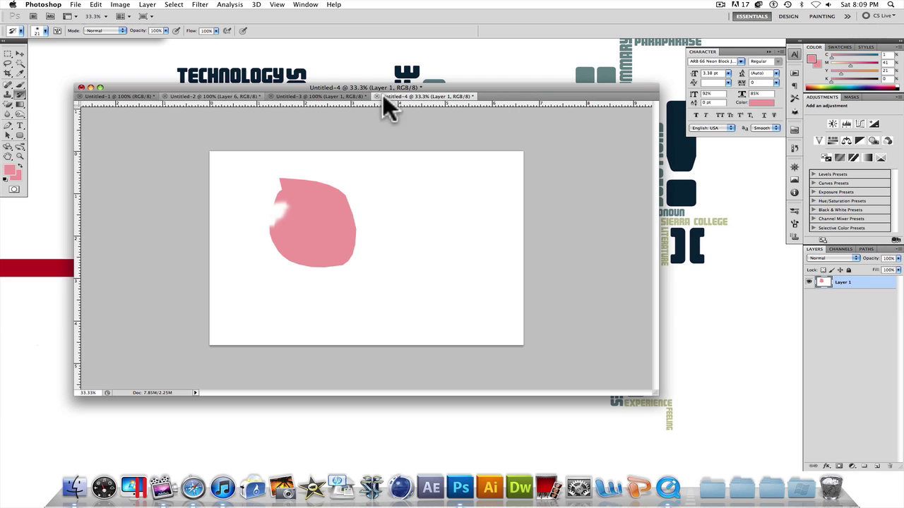
- Open the document history and step back to the first Clone Stamp state
click(794, 73)
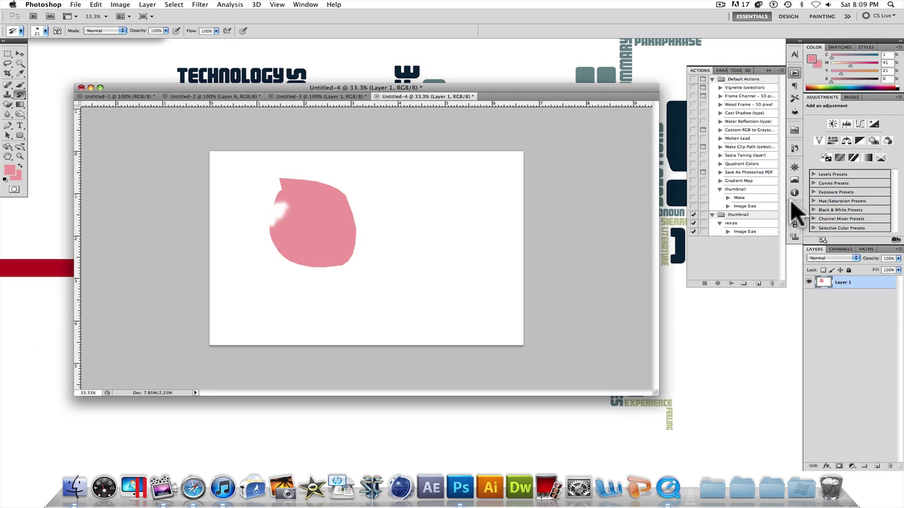
click(795, 148)
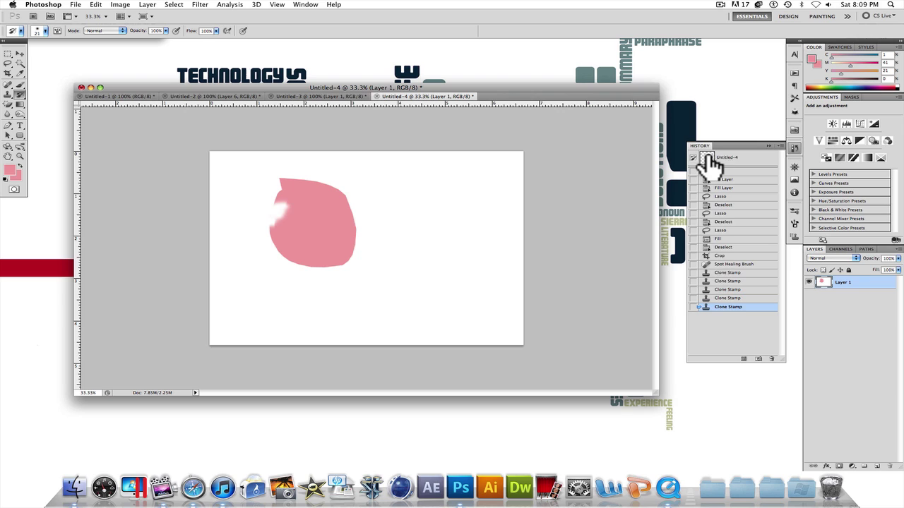
click(730, 300)
click(730, 289)
click(727, 272)
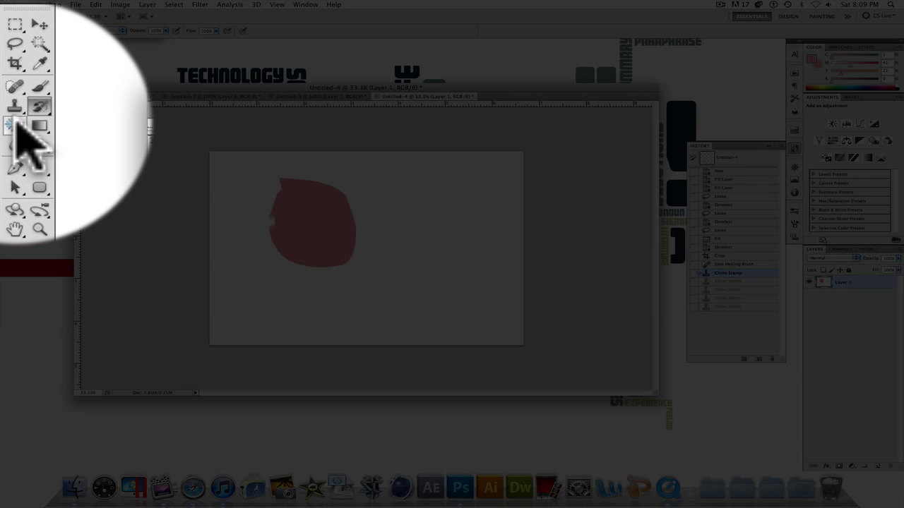
- Try a standard Eraser stroke across the upper part of the pink shape and undo it
click(15, 120)
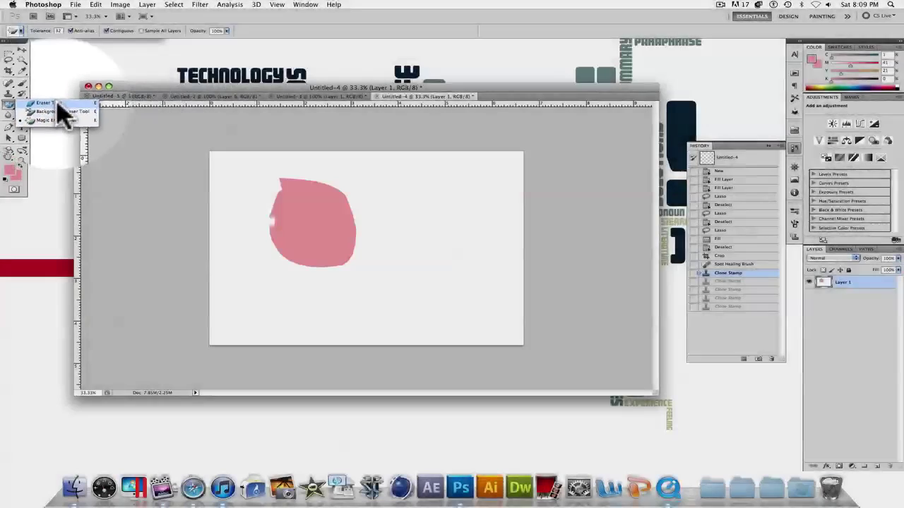
click(57, 104)
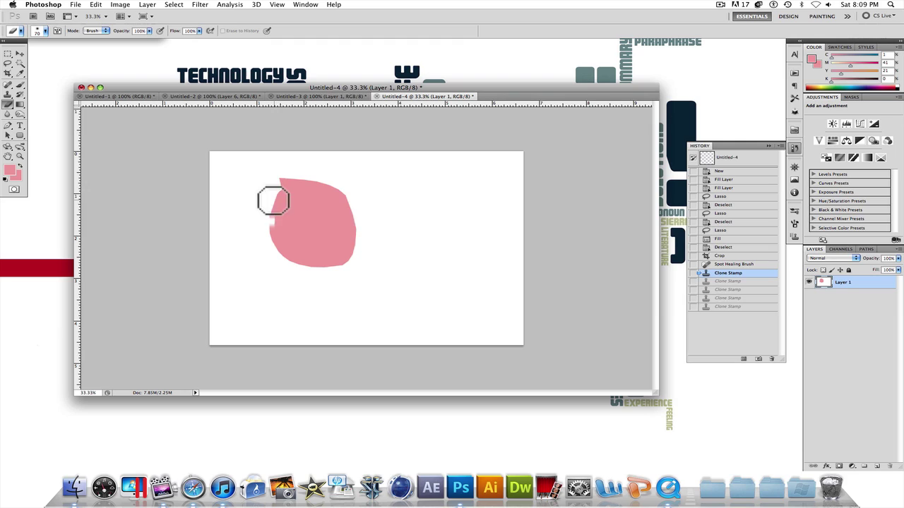
drag(273, 201, 346, 214)
key(super+z)
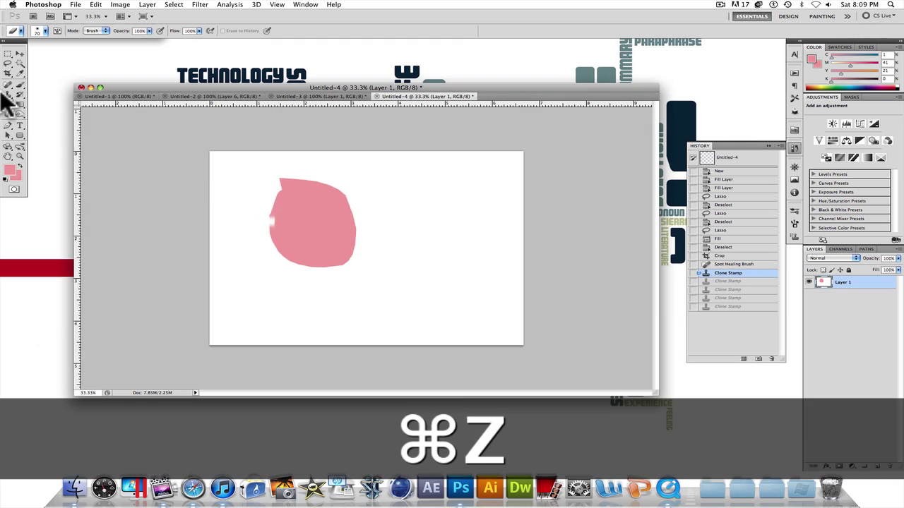
- Try the Magic Eraser on the pink shape's solid colour and undo the erasure
drag(8, 105, 68, 117)
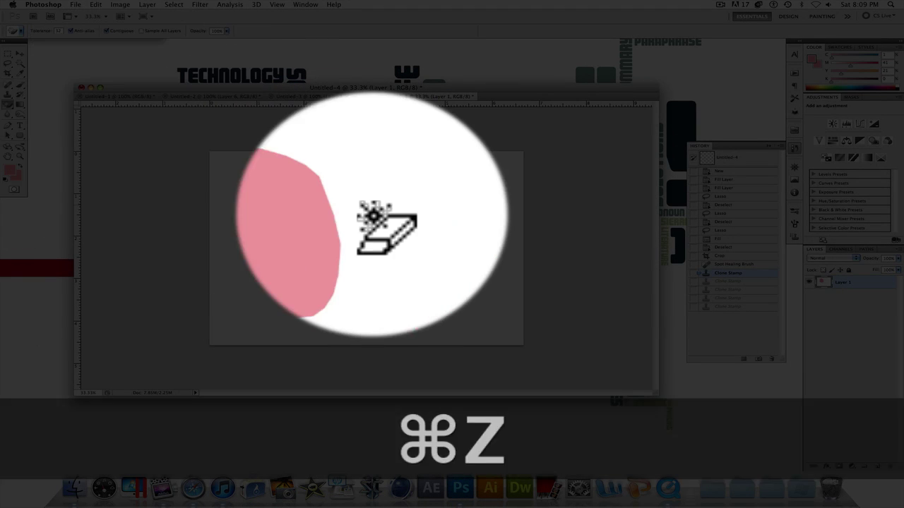
click(336, 240)
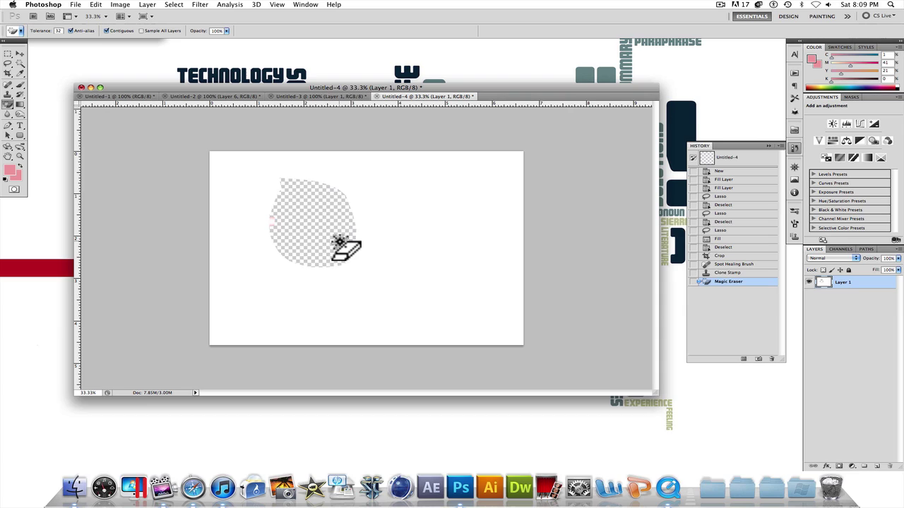
key(super+z)
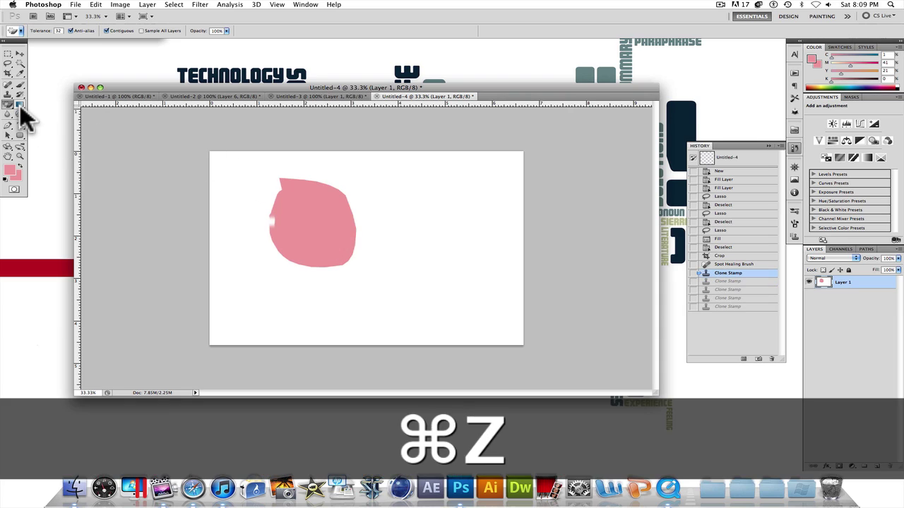
- Try a Foreground to Background gradient in the current pink across the canvas and undo it
drag(20, 111, 37, 106)
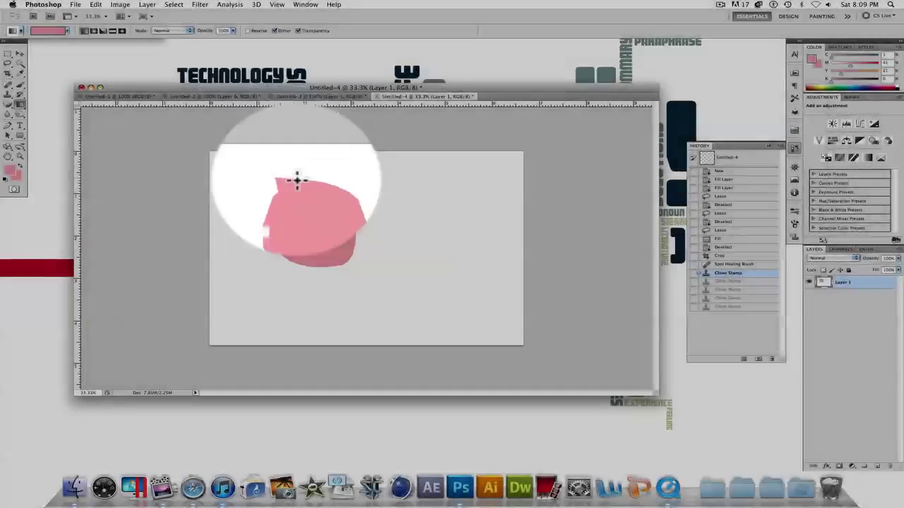
click(441, 270)
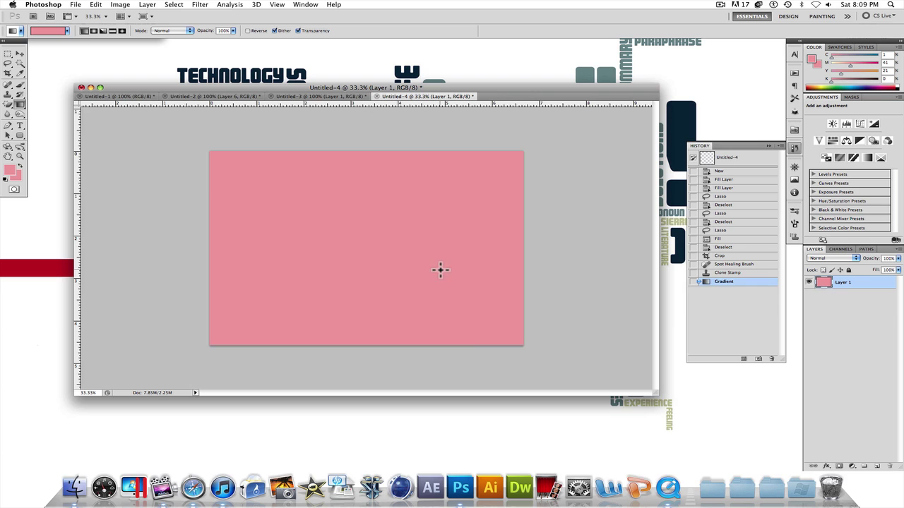
key(super+z)
- Choose the red-to-green preset in the Gradient Editor for the Gradient tool
click(55, 27)
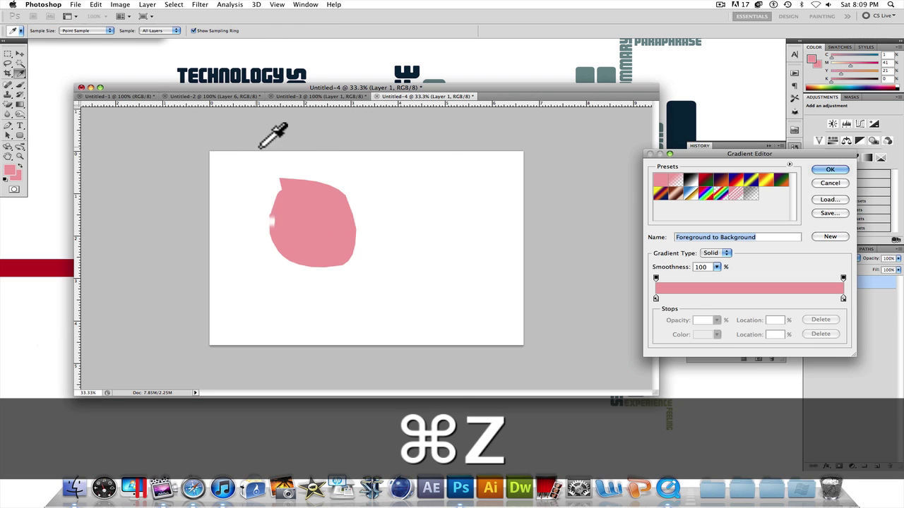
click(715, 192)
click(839, 167)
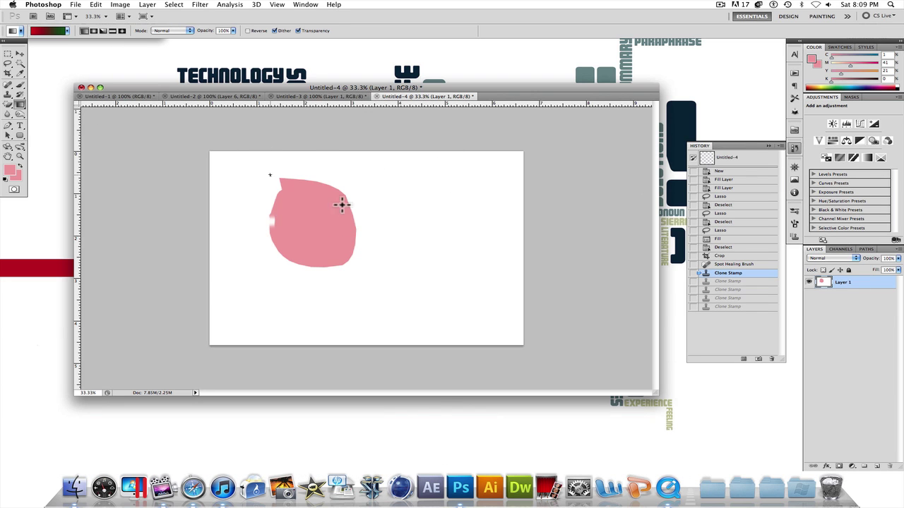
- Try red-to-green gradients of different lengths and directions across the canvas, undoing each one
drag(342, 205, 507, 297)
key(super+z)
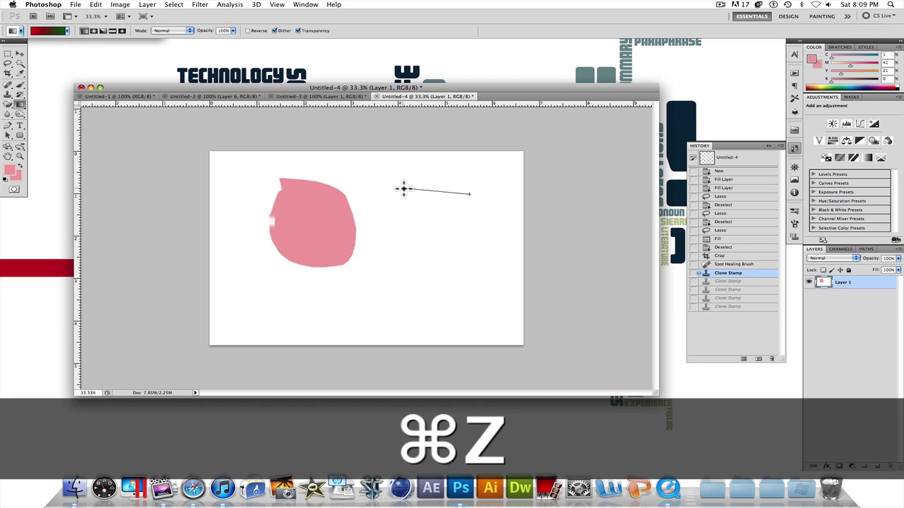
drag(403, 188, 413, 202)
key(super+z)
key(super+z)
drag(418, 287, 516, 332)
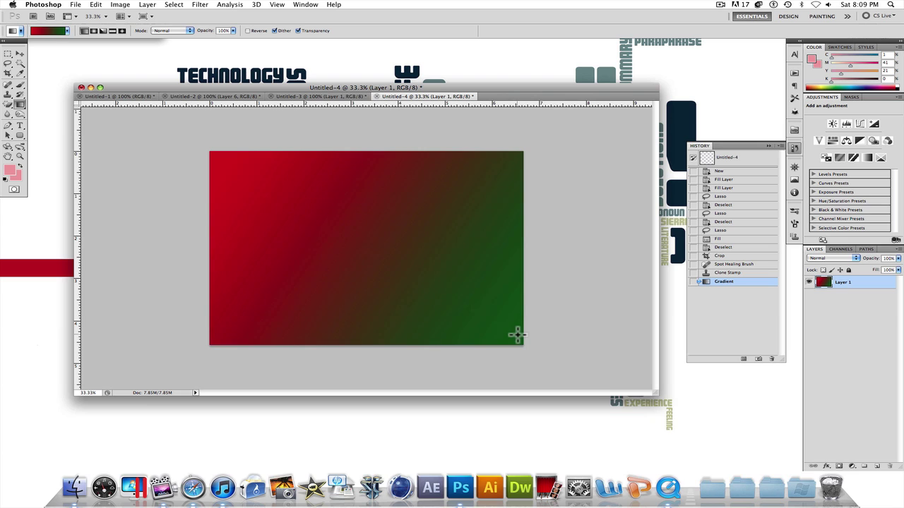
key(super+z)
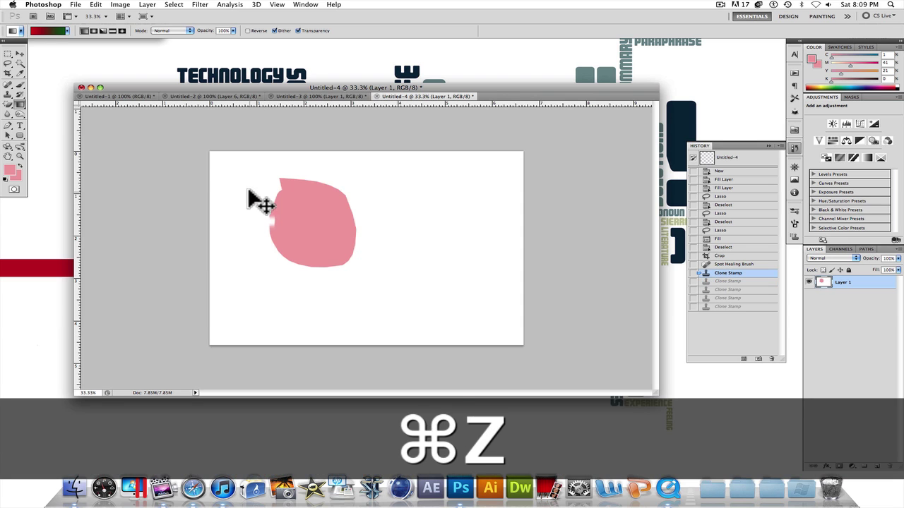
drag(279, 185, 275, 185)
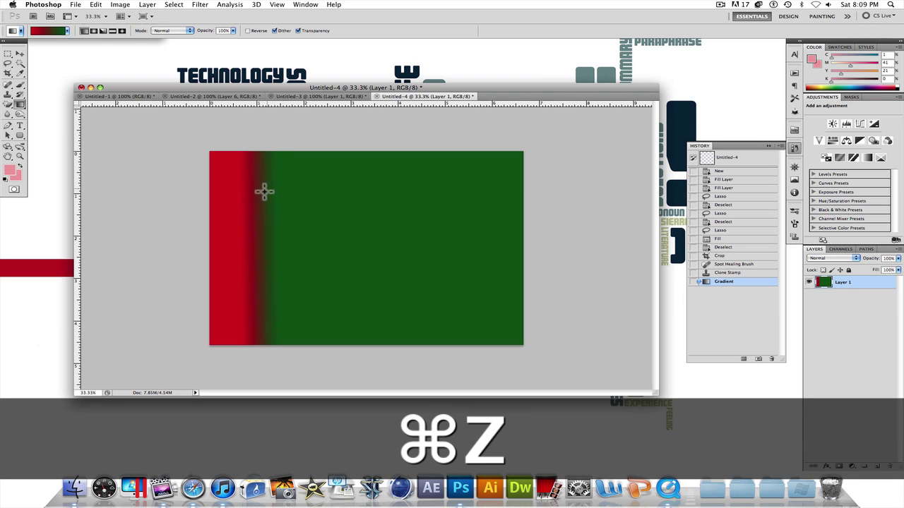
key(super+z)
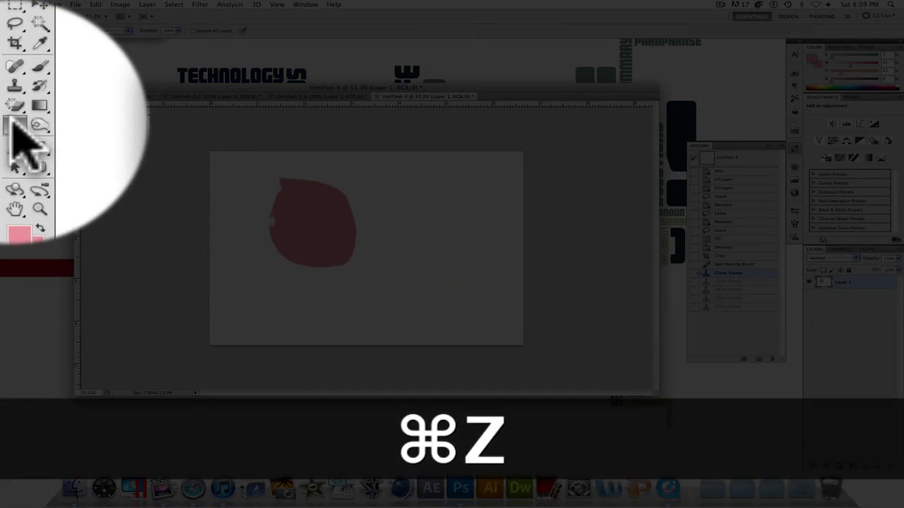
- Blur a spot on the upper left edge of the pink shape with the Blur tool
click(7, 114)
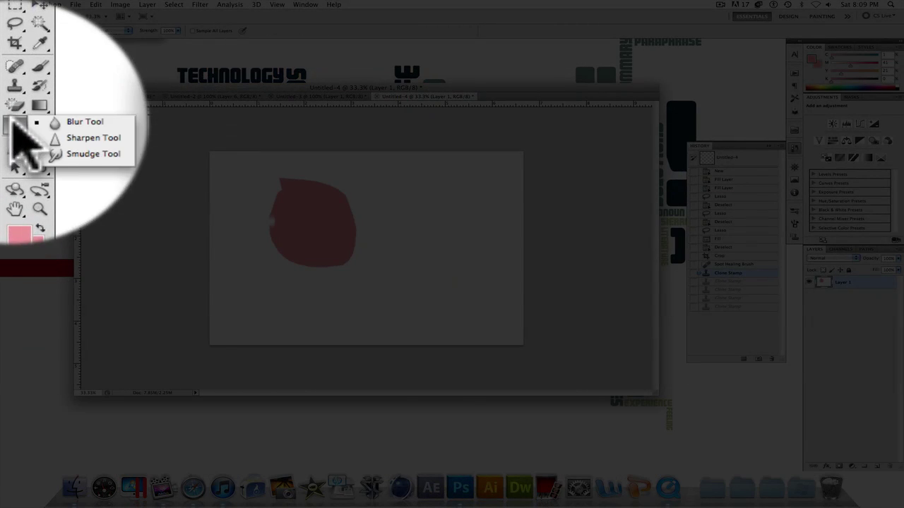
click(64, 119)
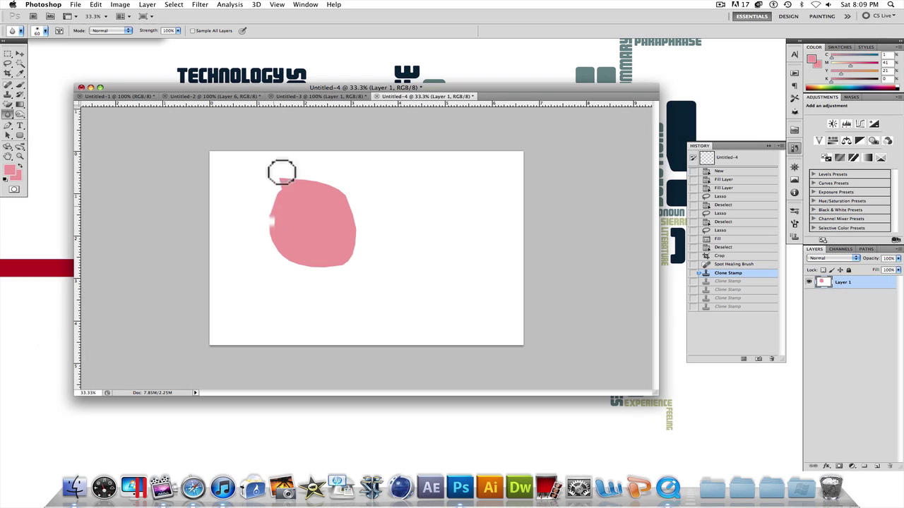
click(280, 194)
- Sharpen a spot near the pink shape's top left corner with the Sharpen tool at 50% strength
click(8, 115)
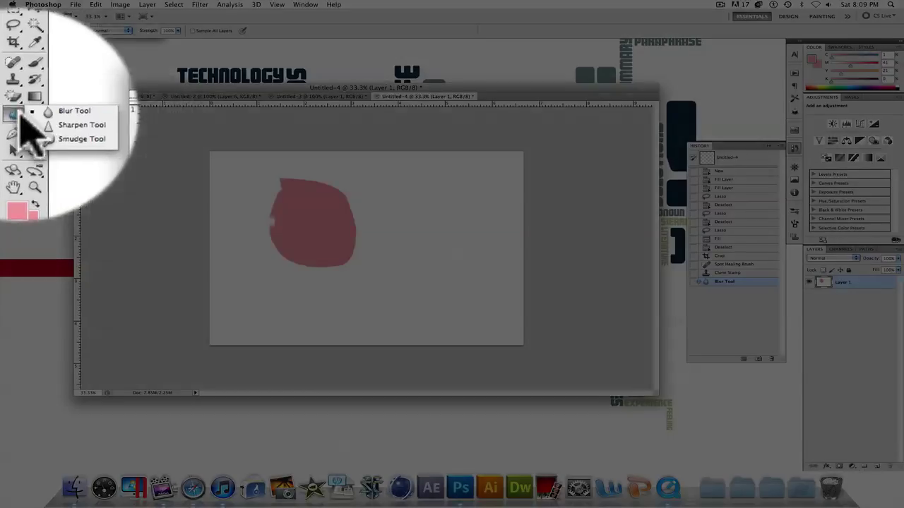
click(92, 119)
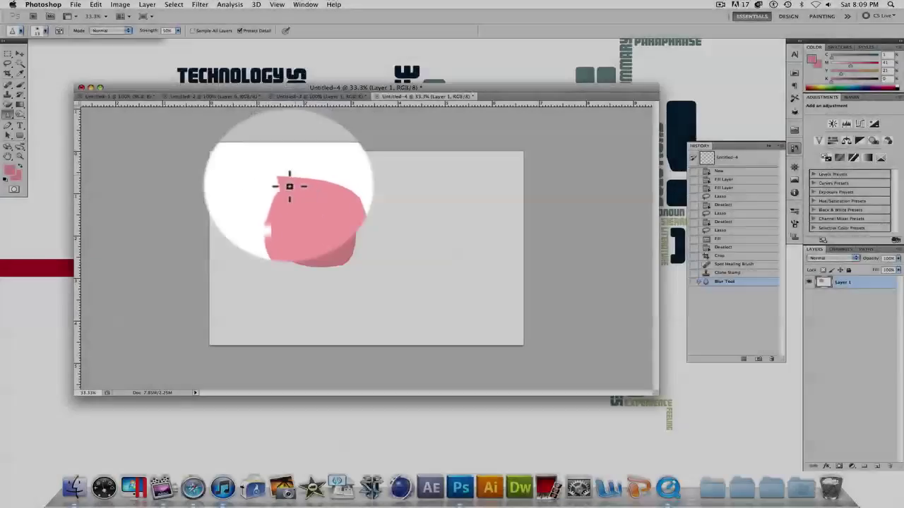
click(289, 186)
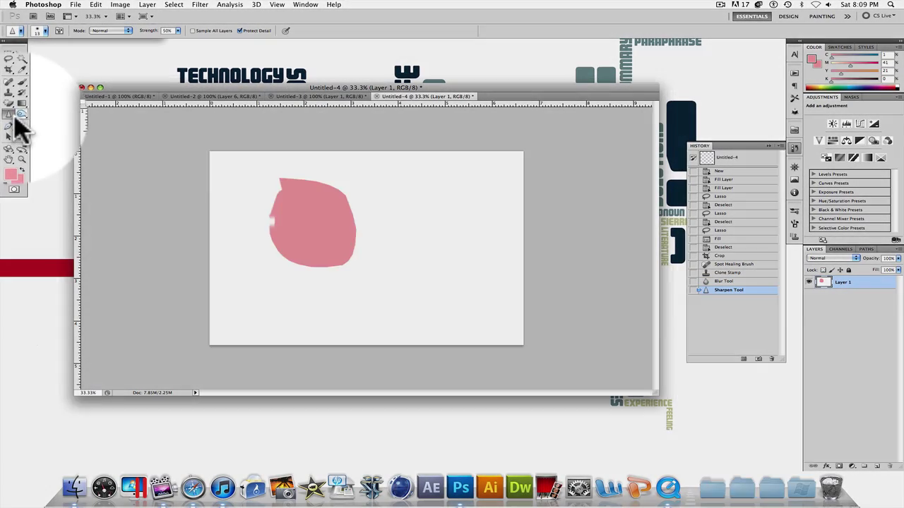
- Smudge the top and right edges of the pink shape inward with several short Smudge tool strokes at 50% strength
click(8, 115)
click(39, 132)
drag(307, 175, 301, 214)
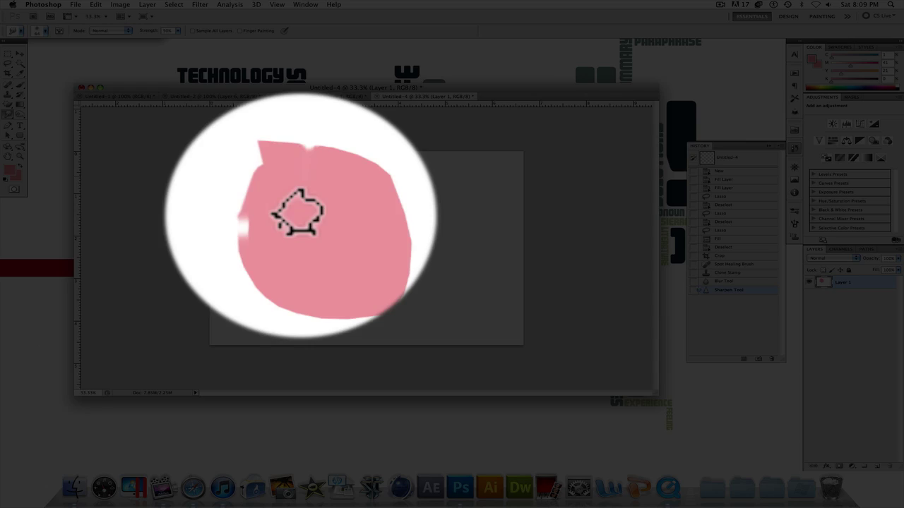
drag(346, 190, 319, 206)
mouse_move(357, 211)
mouse_down()
mouse_move(314, 224)
mouse_move(340, 205)
mouse_move(327, 201)
mouse_up()
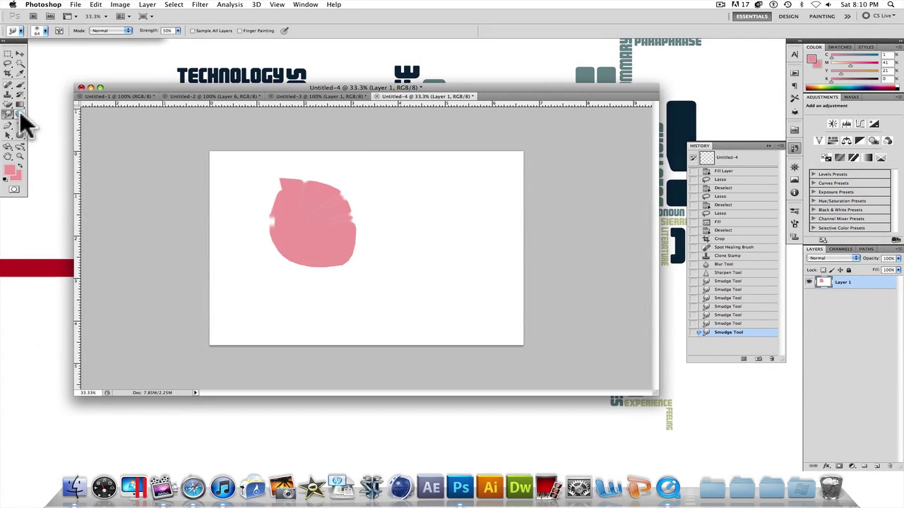
- Lighten a few strokes inside the upper half of the pink shape with the Dodge tool on Midtones at 31% exposure
click(19, 113)
click(58, 115)
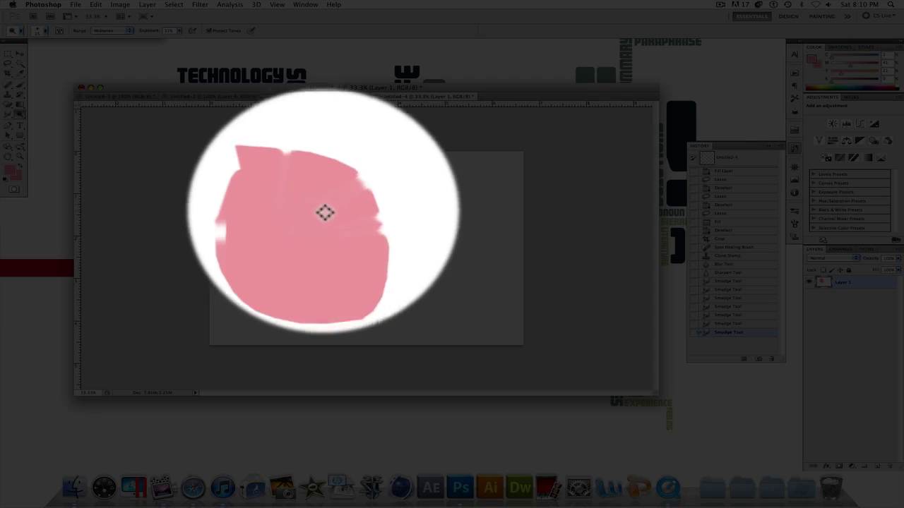
mouse_move(325, 212)
mouse_down()
mouse_move(292, 221)
mouse_move(317, 193)
mouse_up()
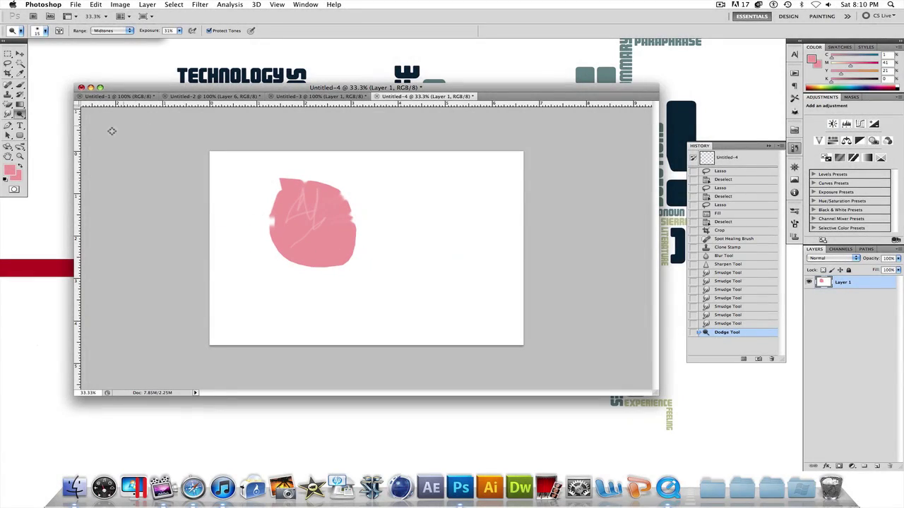
- Darken the pink shape's upper left area with repeated Burn tool dabs using a 250 px brush at 29% exposure on Midtones
click(20, 114)
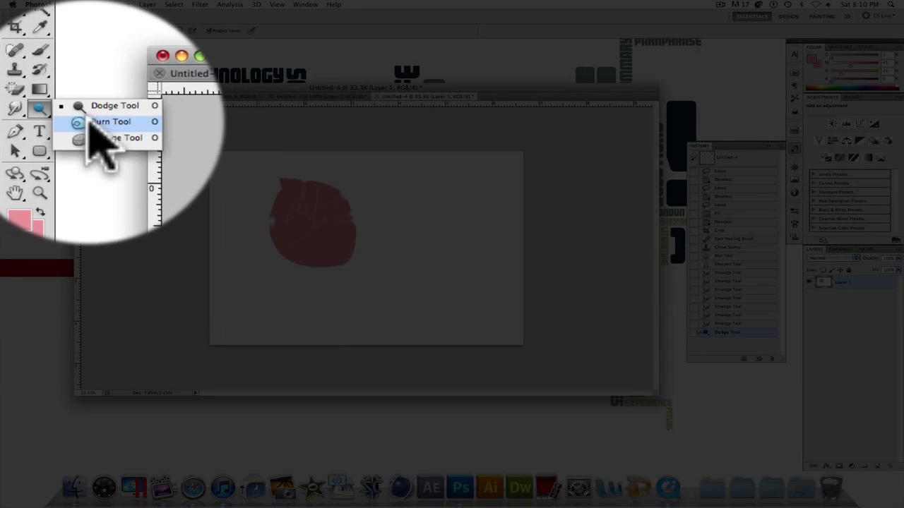
click(49, 122)
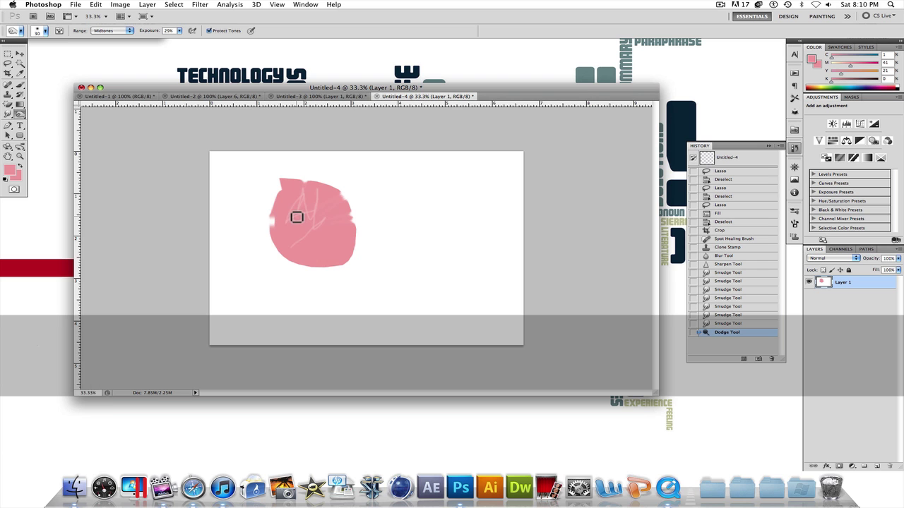
key(bracketleft)
key(bracketleft)
key(bracketleft)
key(bracketleft)
key(bracketleft)
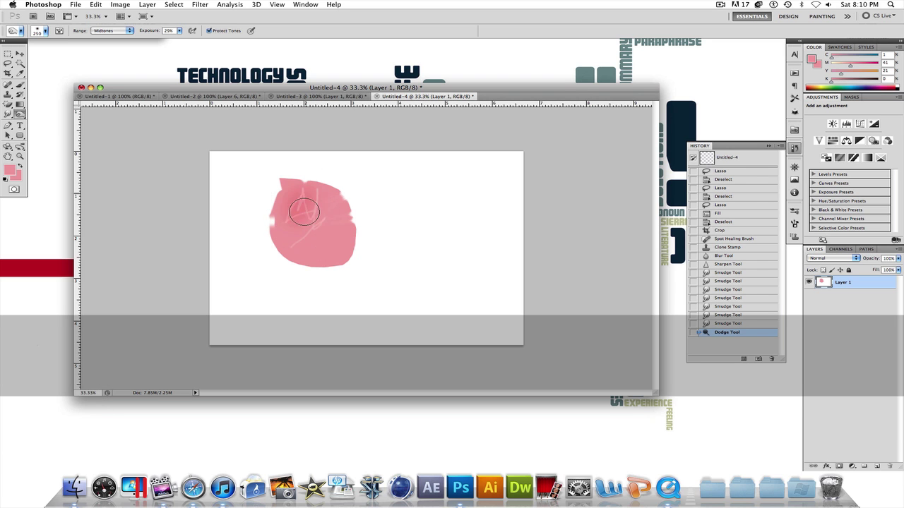
drag(304, 212, 300, 202)
click(303, 215)
click(296, 206)
click(307, 201)
click(298, 199)
click(291, 198)
click(286, 199)
click(285, 198)
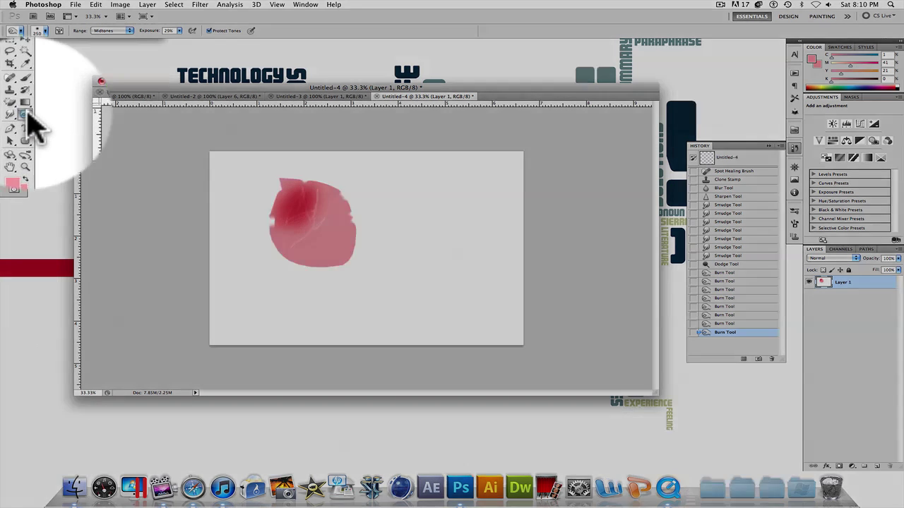
- Desaturate areas across the pink shape with the Sponge tool at 50% flow, using a 65 px brush
click(20, 114)
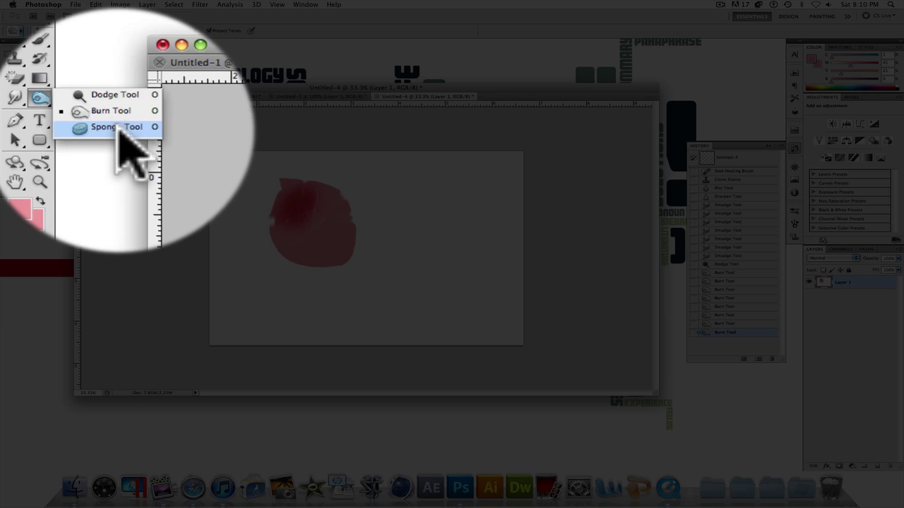
click(118, 130)
mouse_move(278, 214)
mouse_down()
mouse_move(314, 215)
mouse_move(309, 231)
mouse_move(322, 196)
mouse_move(301, 232)
mouse_move(319, 216)
mouse_move(311, 233)
mouse_move(324, 231)
mouse_move(341, 251)
mouse_up()
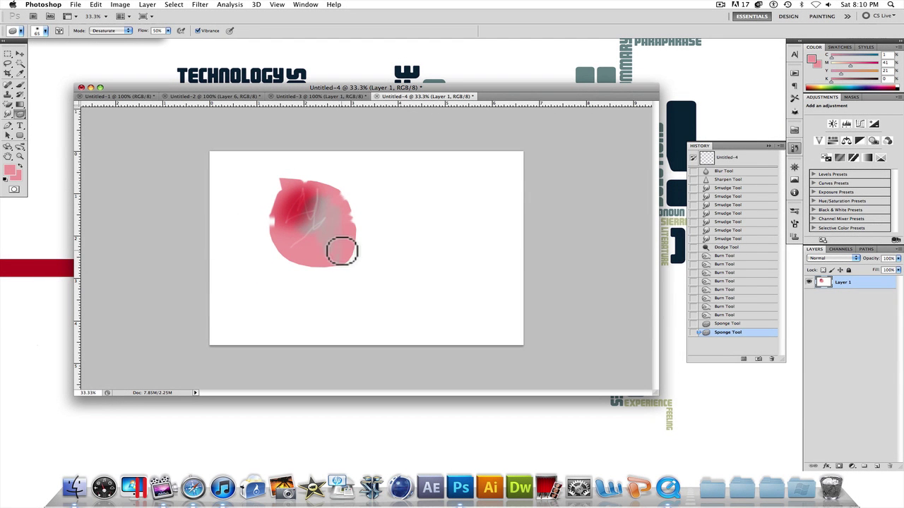
key(alt)
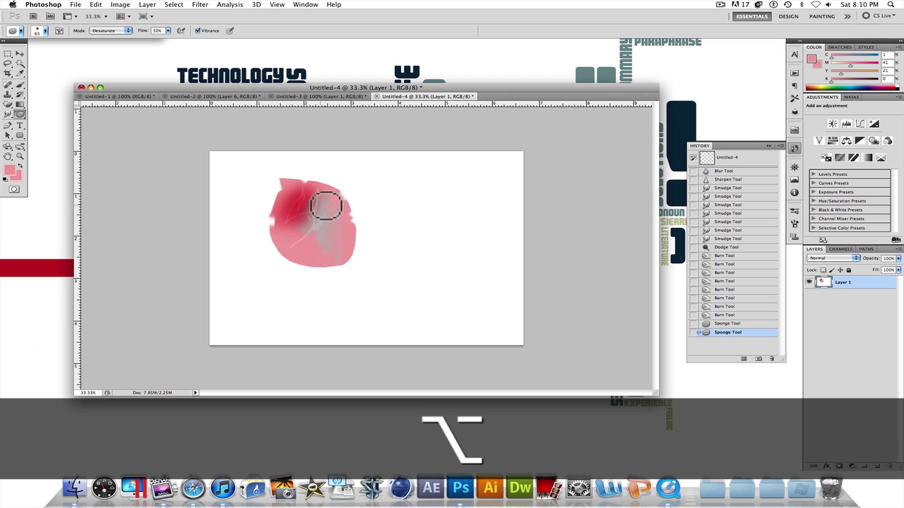
drag(315, 186, 277, 207)
click(282, 216)
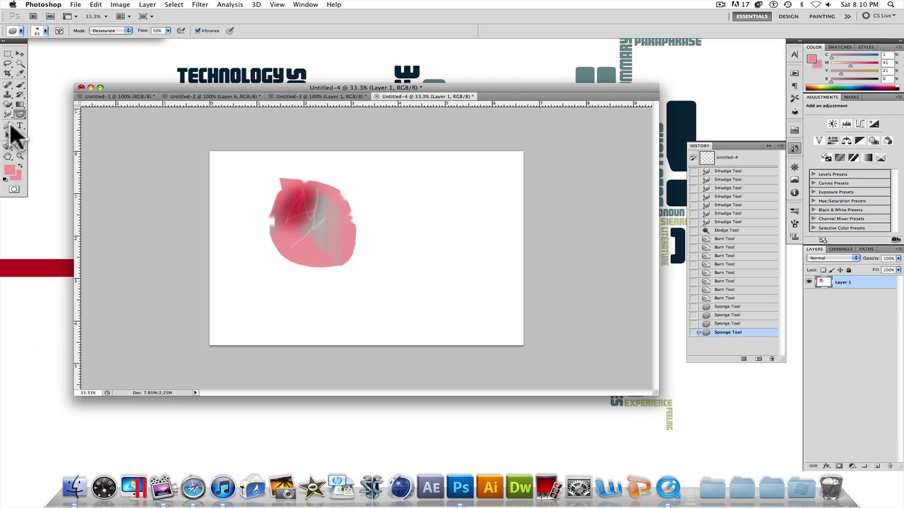
- Switch the Sponge tool to Saturate mode and intensify the colour in the pink shape's lower left area
click(16, 115)
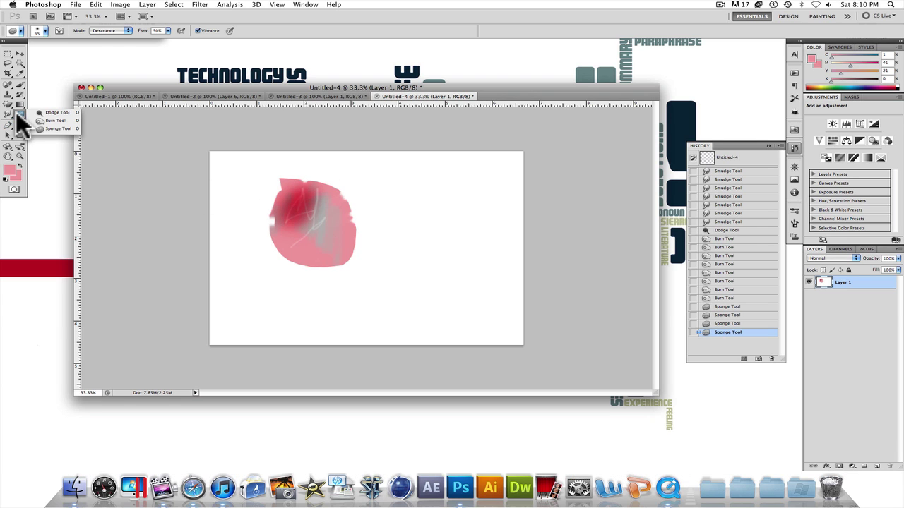
click(102, 31)
click(102, 38)
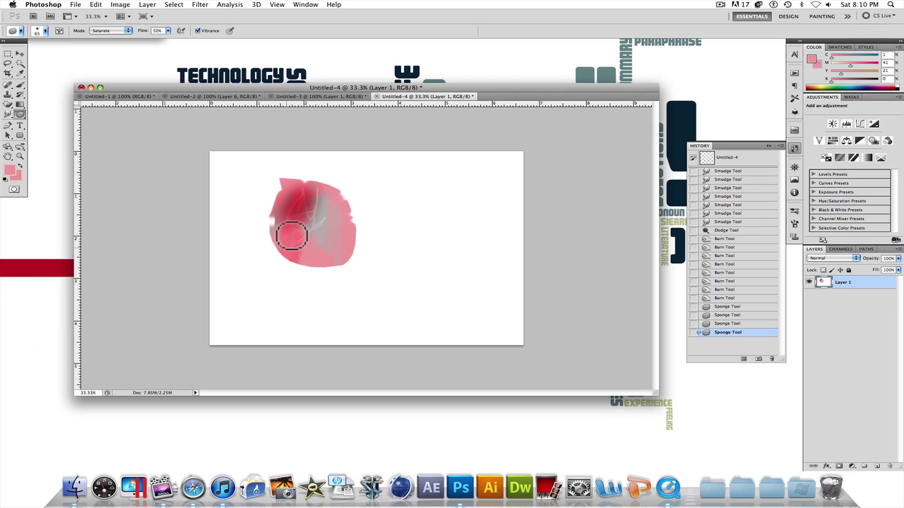
mouse_move(292, 236)
mouse_down()
mouse_move(285, 276)
mouse_move(280, 268)
mouse_move(295, 261)
mouse_move(295, 269)
mouse_move(305, 223)
mouse_up()
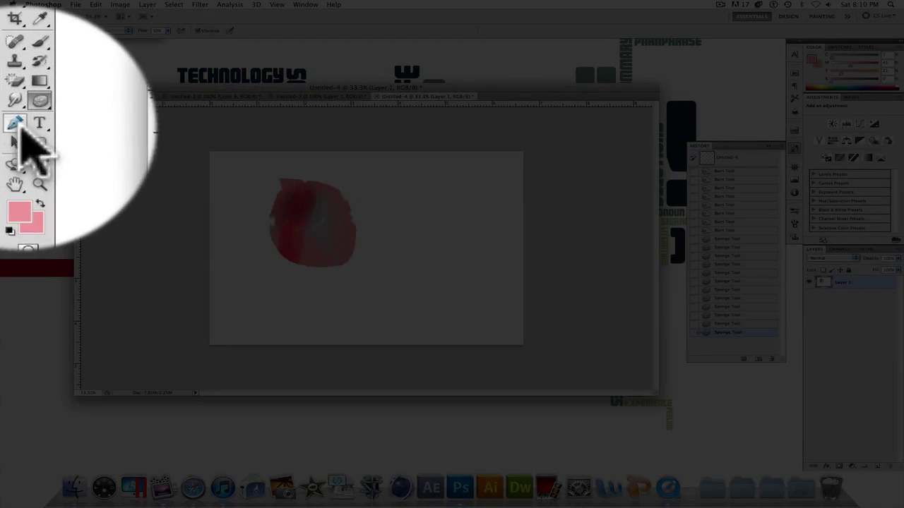
- Start a Pen tool path above the pink shape with a straight segment, and curve it around the canvas's right side
click(7, 125)
click(331, 166)
click(403, 173)
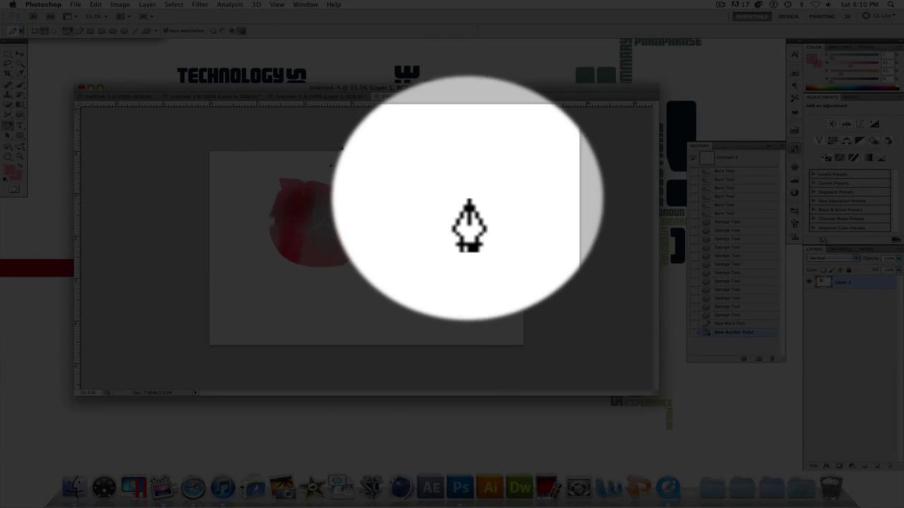
mouse_move(472, 201)
mouse_down()
mouse_move(393, 284)
mouse_move(446, 230)
mouse_move(401, 244)
mouse_move(435, 212)
mouse_move(501, 250)
mouse_move(475, 240)
mouse_move(471, 249)
mouse_up()
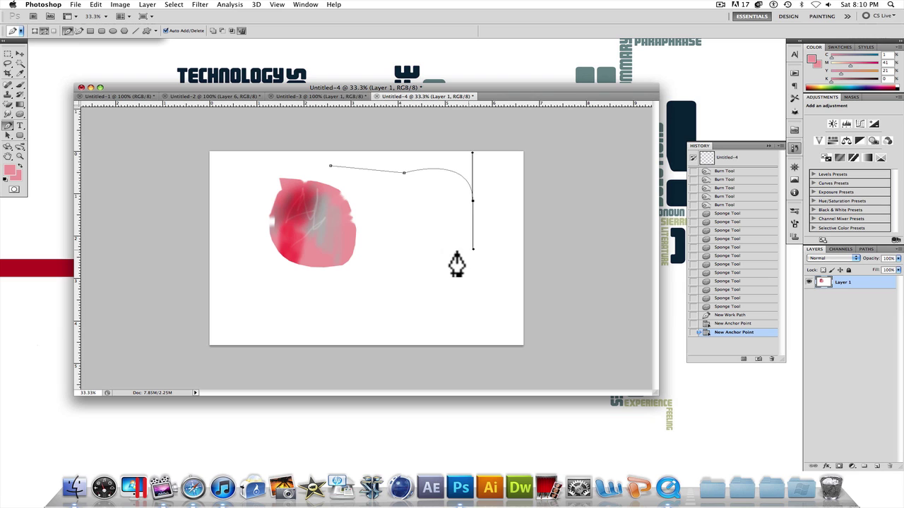
click(424, 239)
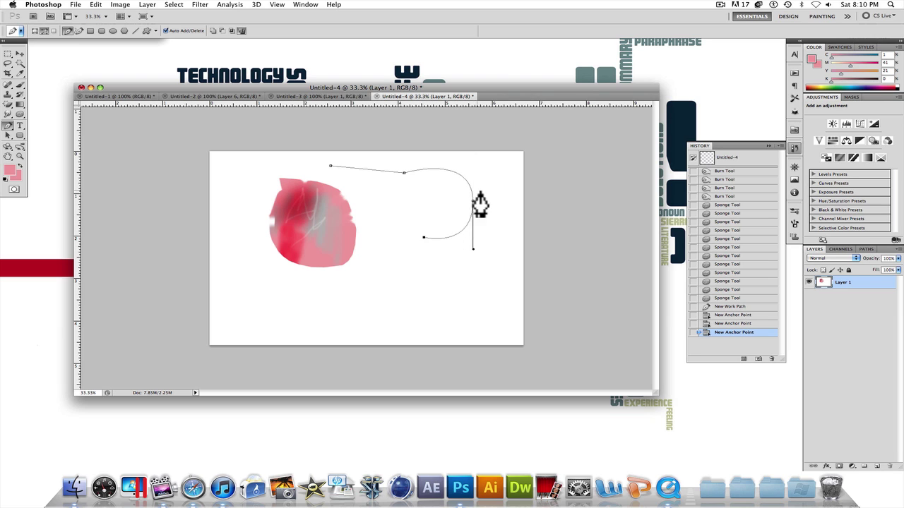
- Extend the path back to the pink shape's right edge with curved segments ending in a small hook, retracting anchor handles where needed
drag(351, 265, 318, 263)
key(alt)
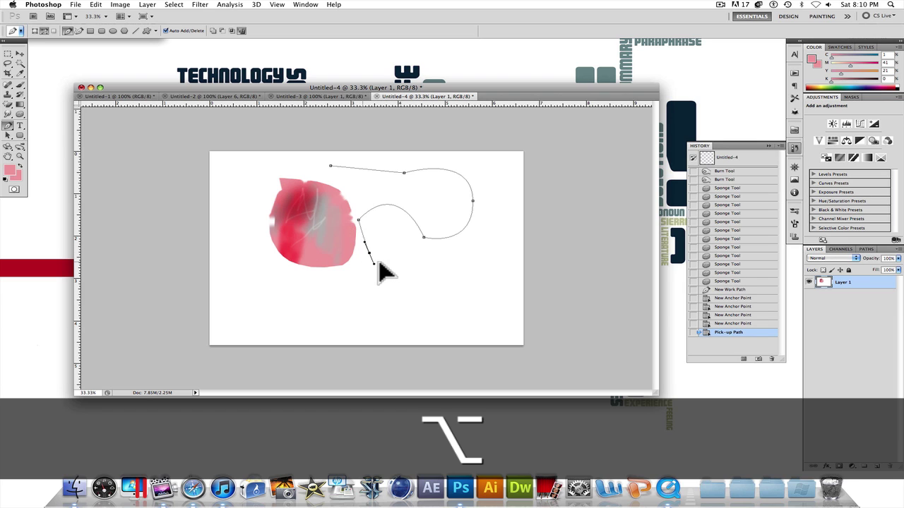
drag(369, 253, 393, 259)
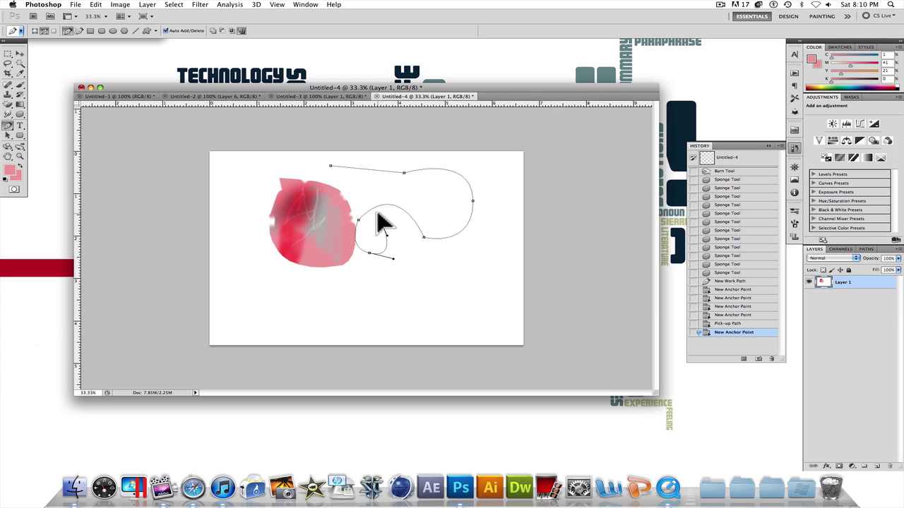
key(alt)
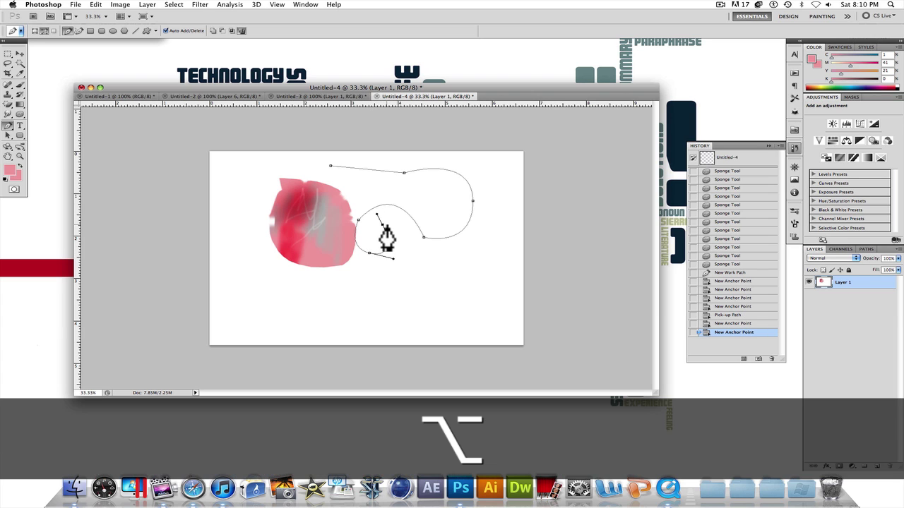
alt+click(382, 225)
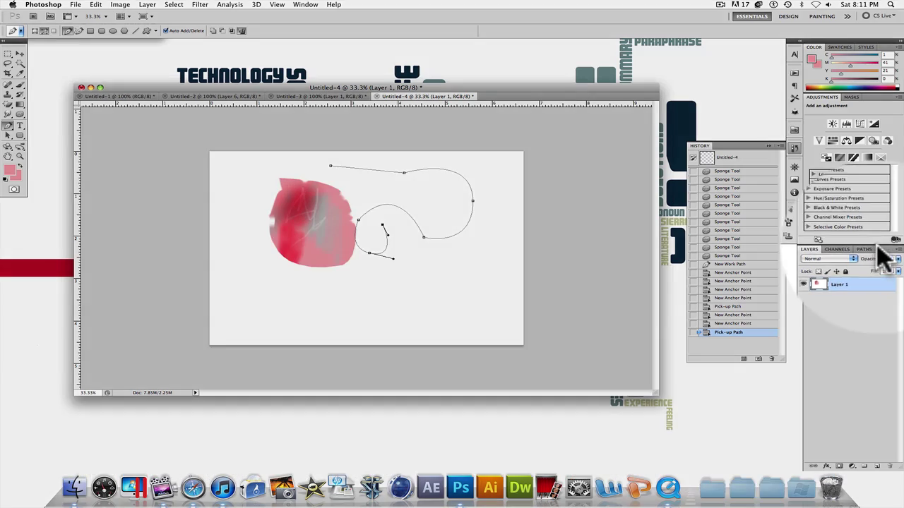
- Make a new selection from the work path with a feather radius of 0, fill it with the pink foreground colour and deselect
click(869, 249)
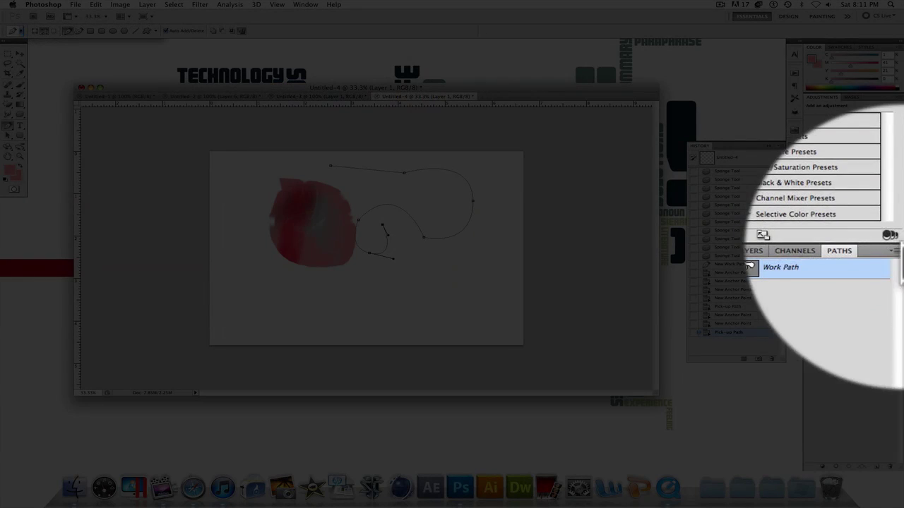
click(897, 249)
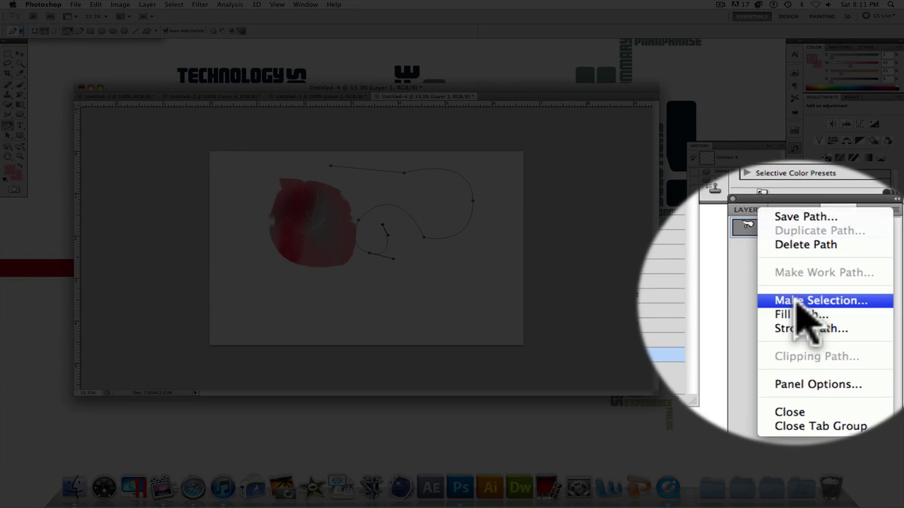
click(820, 339)
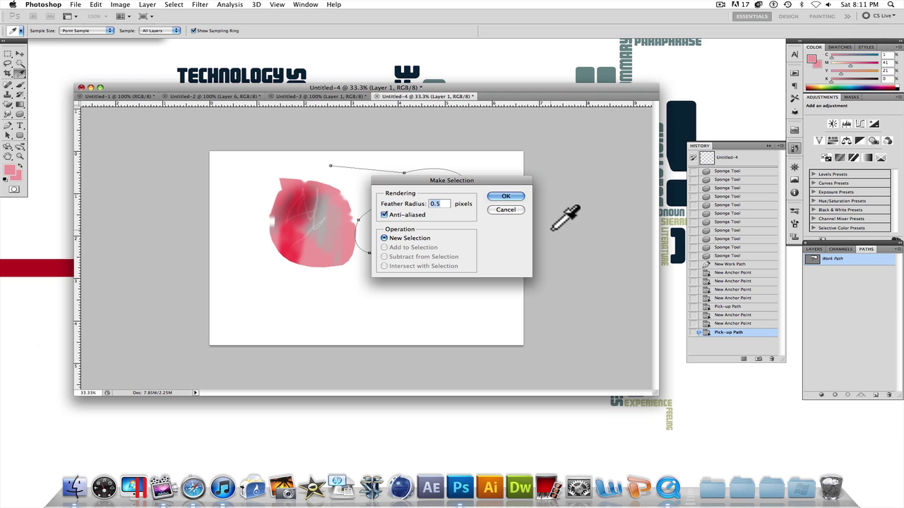
text(0)
key(Return)
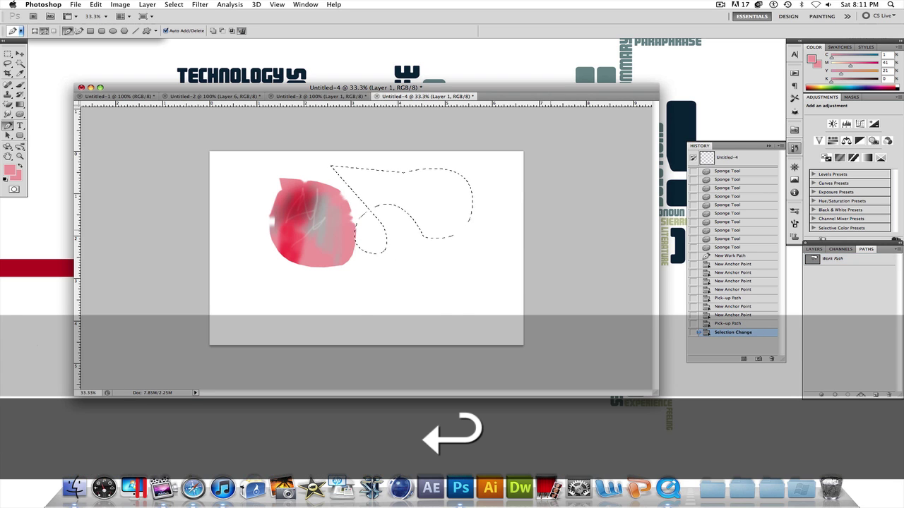
key(alt+BackSpace)
key(super+d)
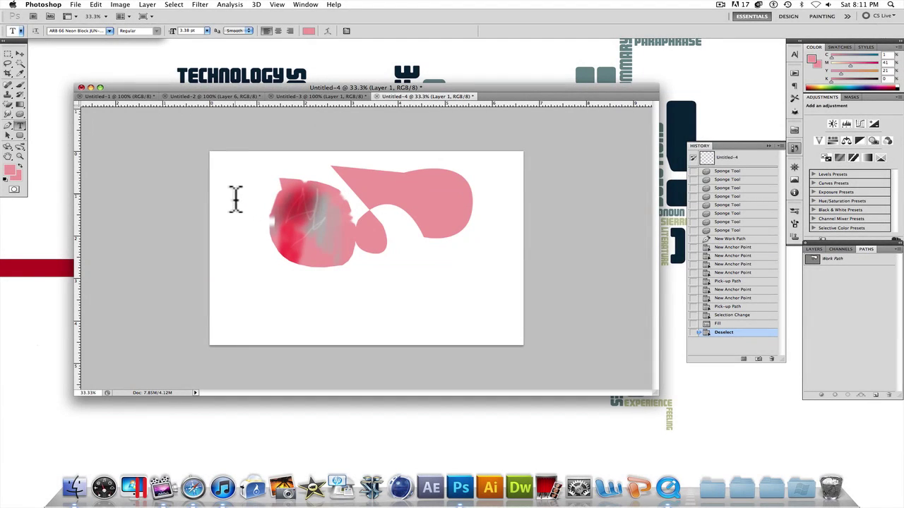
- Add the horizontal text "TUTORIAL" near the canvas's upper left at the current 3.38 pt size
click(236, 195)
key(shift)
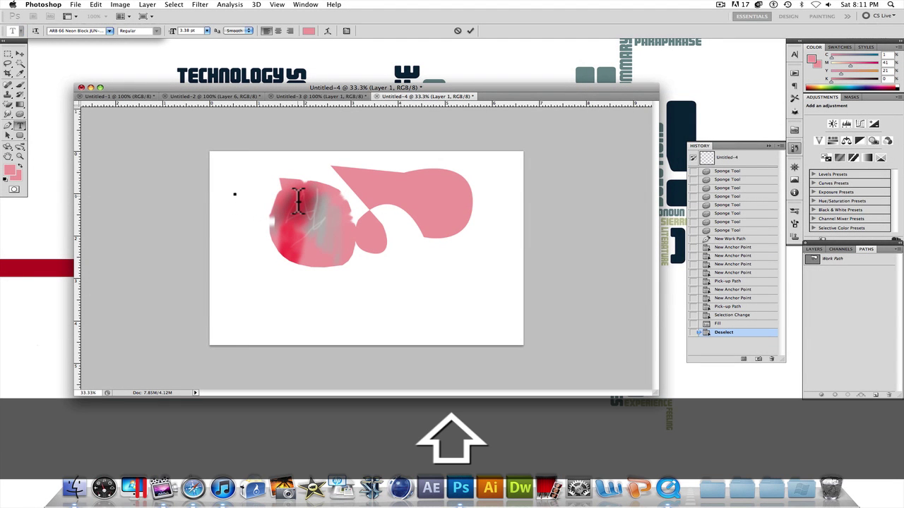
text(TUTORIAL)
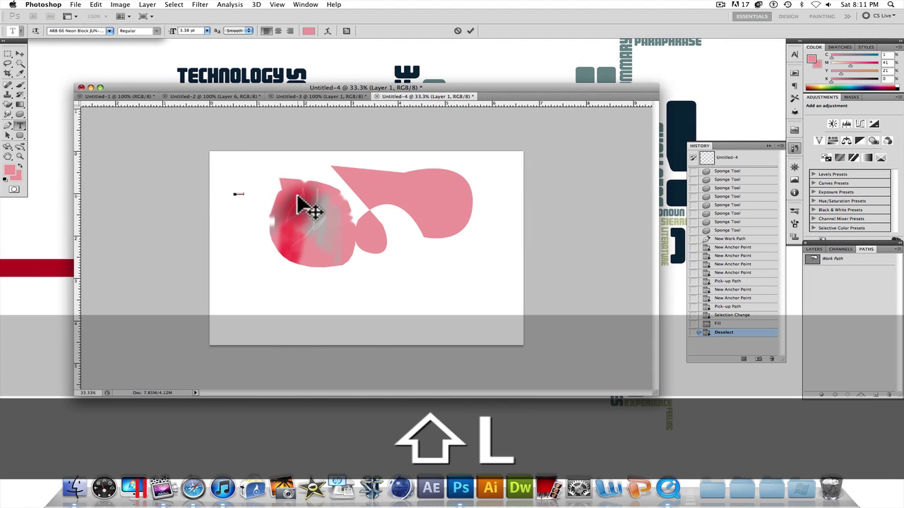
click(22, 50)
- Enlarge the TUTORIAL text with Free Transform so it spans most of the canvas width across both pink shapes
key(super+t)
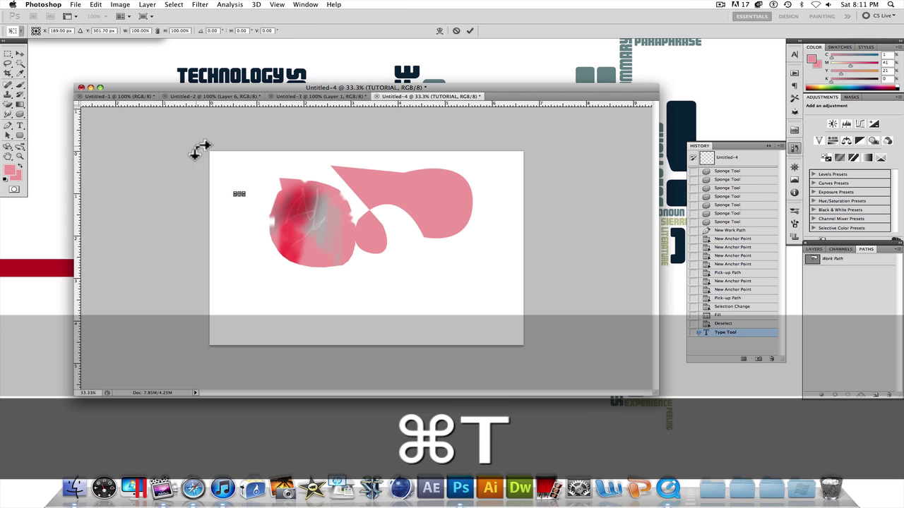
drag(242, 196, 485, 318)
key(shift)
key(Return)
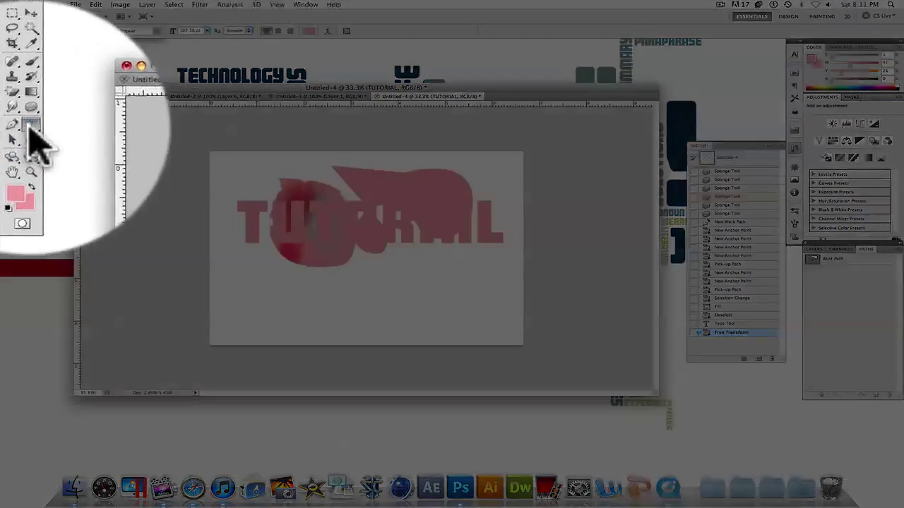
click(19, 127)
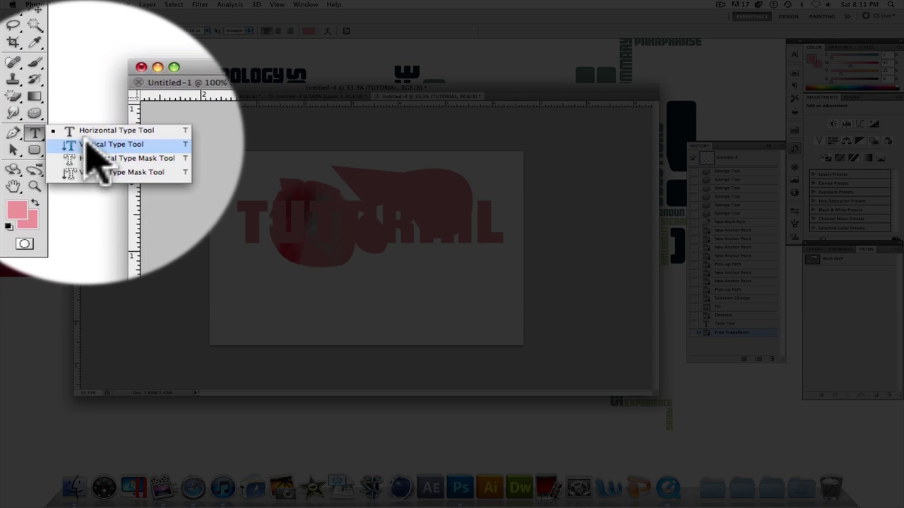
click(111, 129)
click(312, 226)
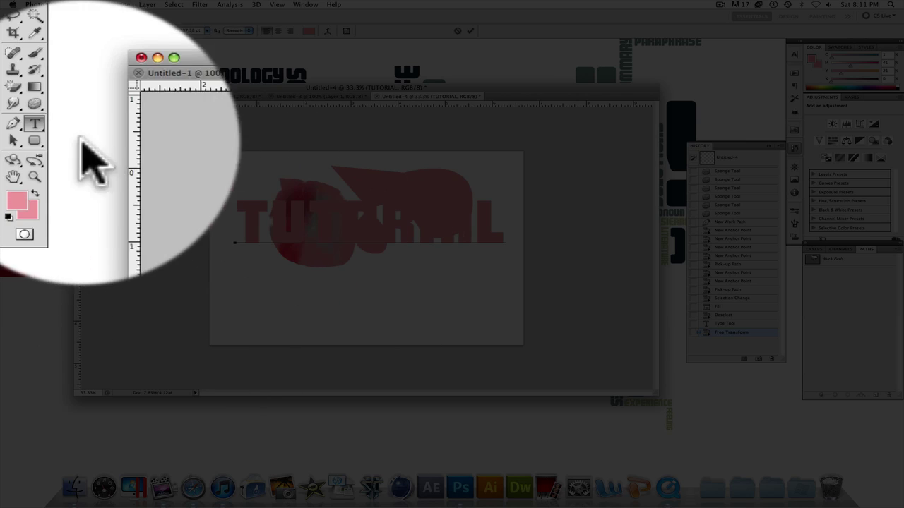
click(12, 149)
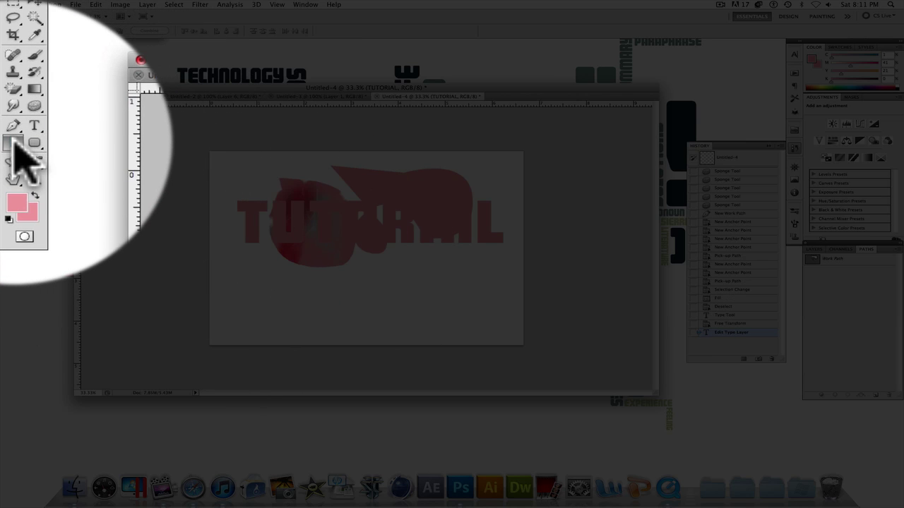
click(35, 140)
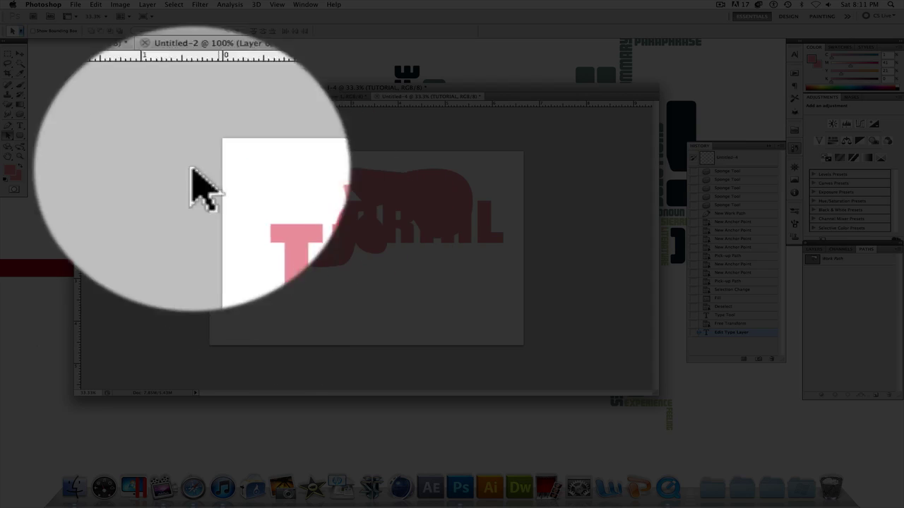
- Draw a small pink rectangle shape above the first letter of the TUTORIAL text with the Rectangle tool
click(19, 134)
click(20, 134)
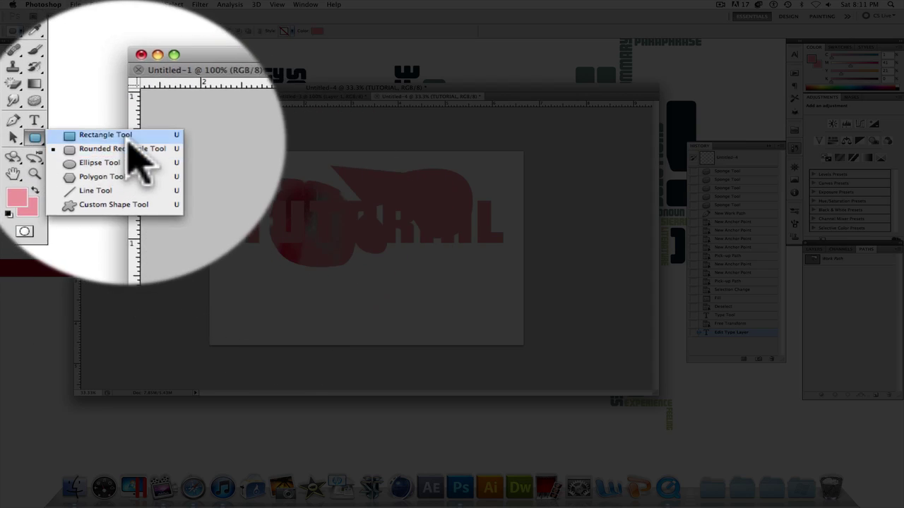
click(49, 137)
drag(224, 179, 283, 204)
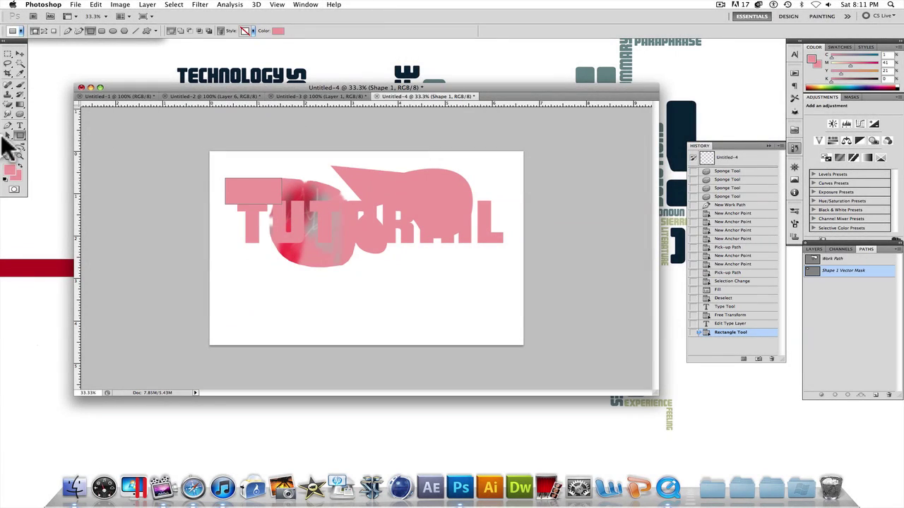
- Draw two pink rounded rectangles with a 10 px radius, one over the middle of the text and a smaller one in the canvas's lower left
click(20, 134)
click(49, 145)
drag(306, 181, 445, 229)
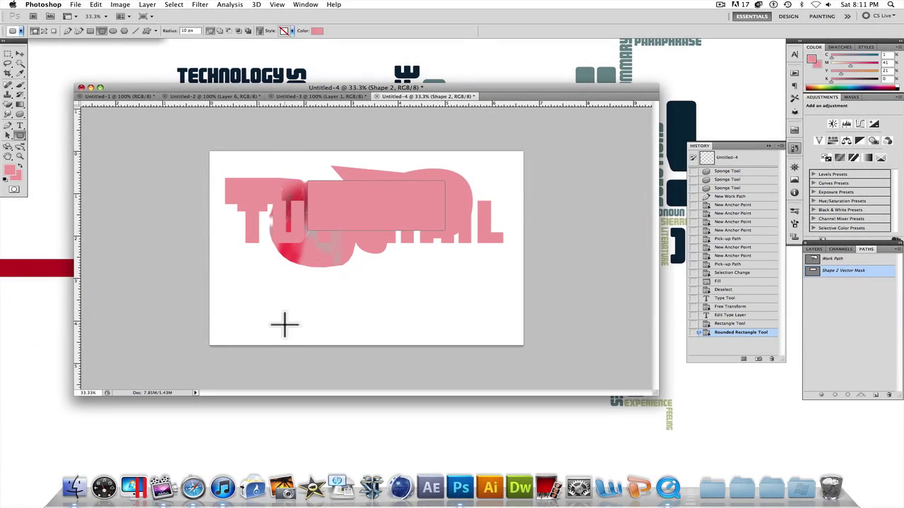
drag(253, 284, 316, 327)
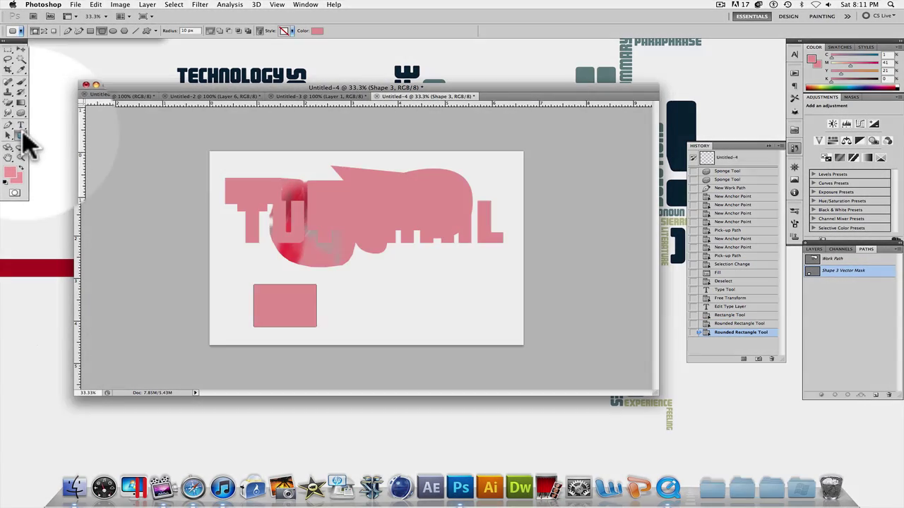
- Draw a pink ellipse beside the lower rounded rectangle and a five-sided polygon to the right of the ellipse
click(20, 135)
click(49, 153)
drag(345, 270, 413, 329)
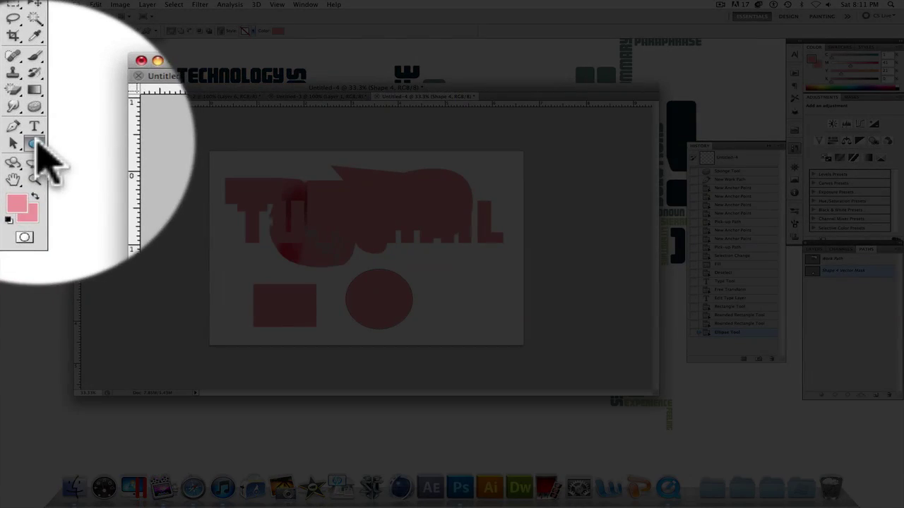
click(20, 134)
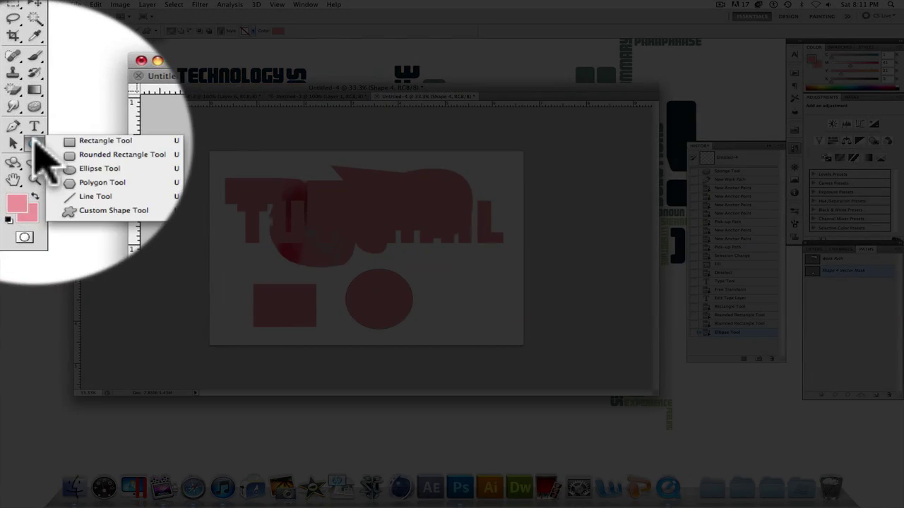
click(49, 161)
drag(455, 271, 435, 304)
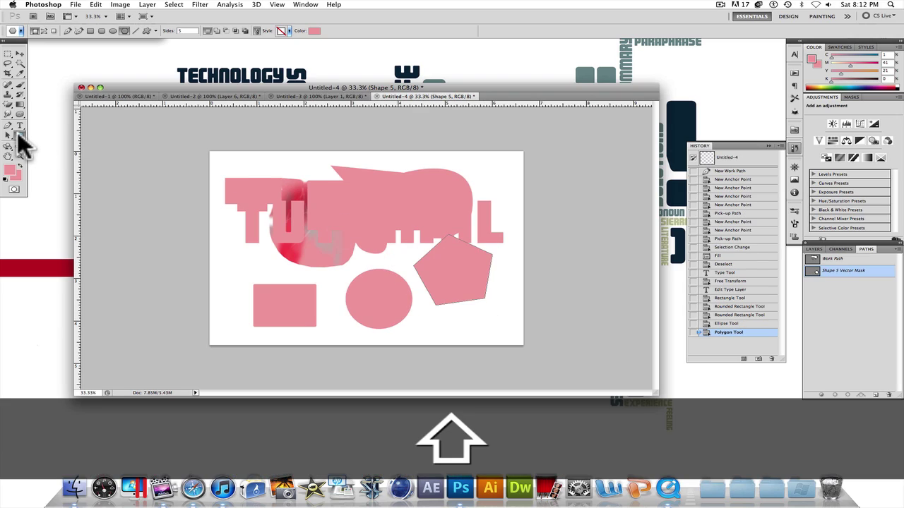
- Draw several crossing 4 px lines around the lower rounded rectangle's upper-left corner with the Line tool
click(20, 134)
click(95, 166)
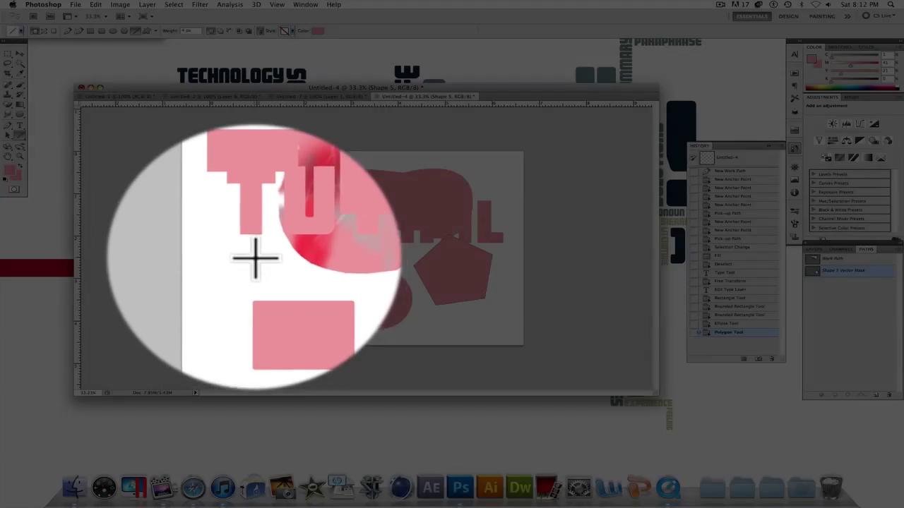
drag(236, 252, 292, 292)
drag(226, 231, 247, 286)
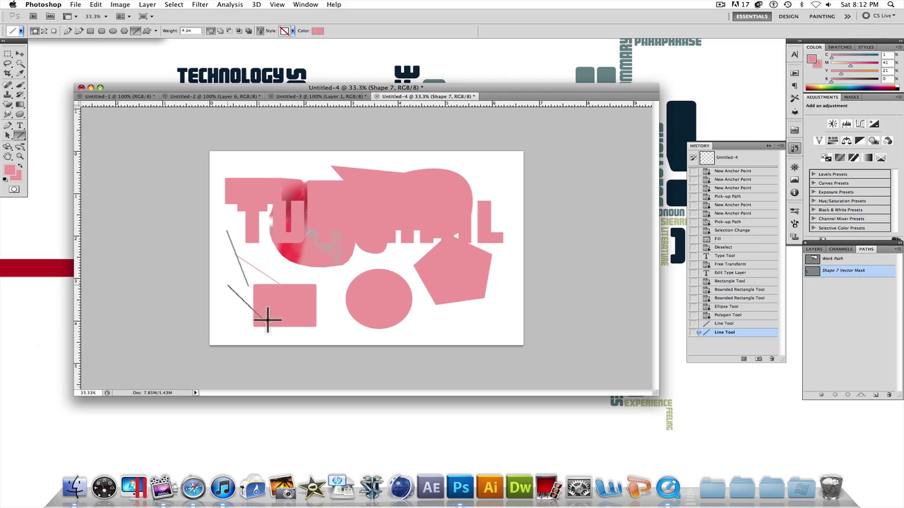
drag(267, 321, 274, 273)
- Draw a wide arrow across the canvas and a heart over the start of the text with the Custom Shape tool
click(20, 136)
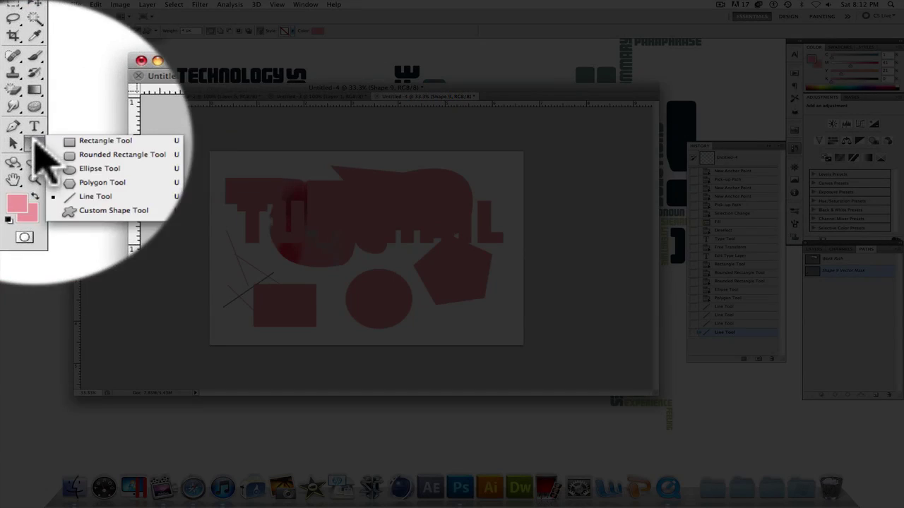
click(78, 175)
drag(221, 267, 459, 323)
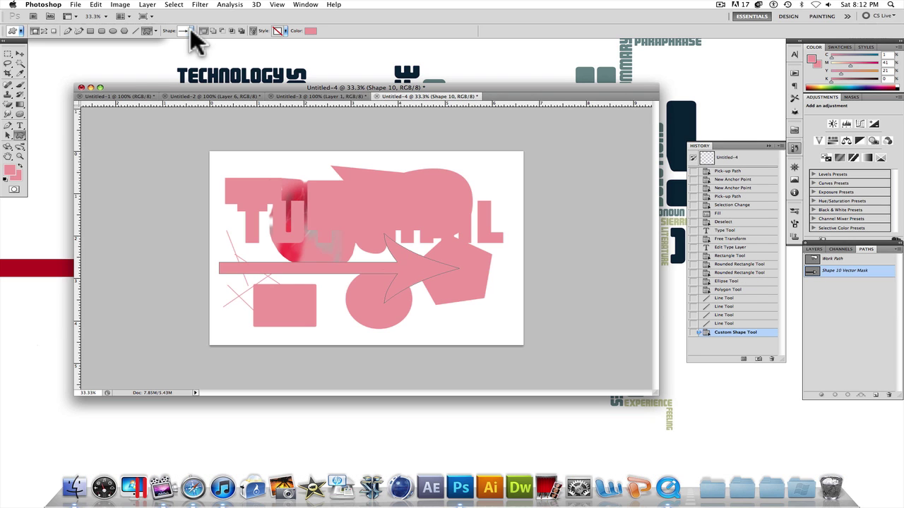
click(190, 30)
double_click(209, 80)
drag(365, 234, 245, 166)
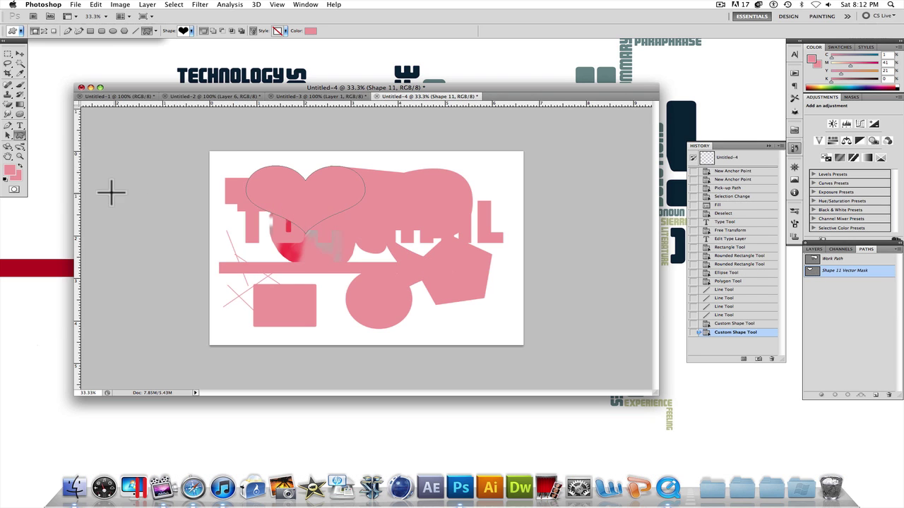
- Set the foreground colour to white and fill the heart shape with it
key(alt+BackSpace)
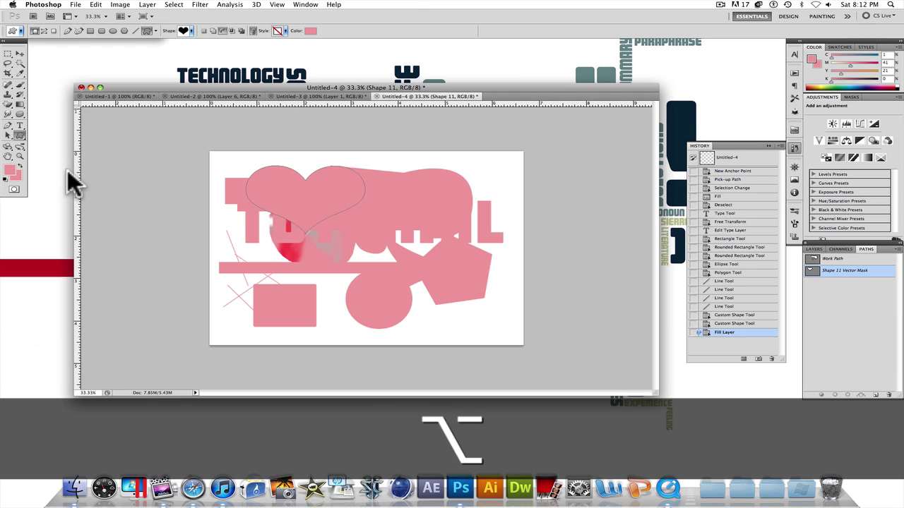
click(15, 175)
key(Return)
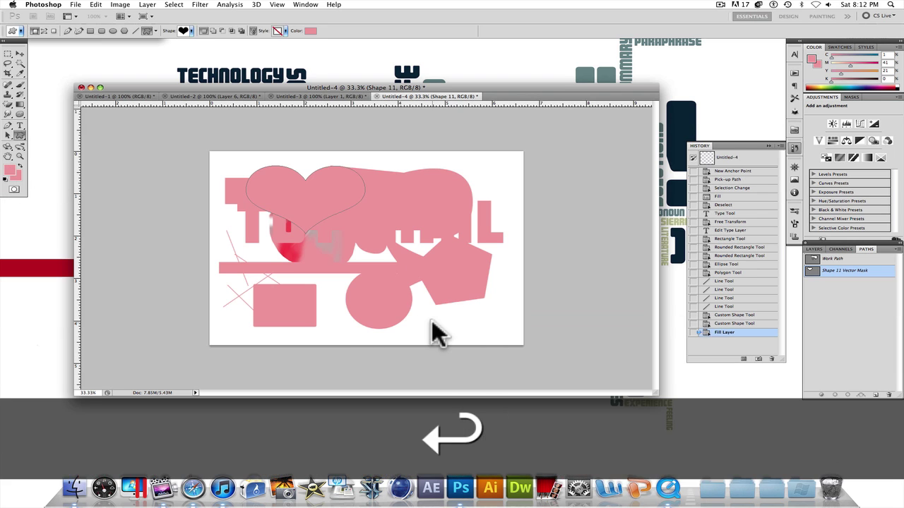
- Add a new layer above all the shape layers and fill it with the white foreground colour
click(819, 249)
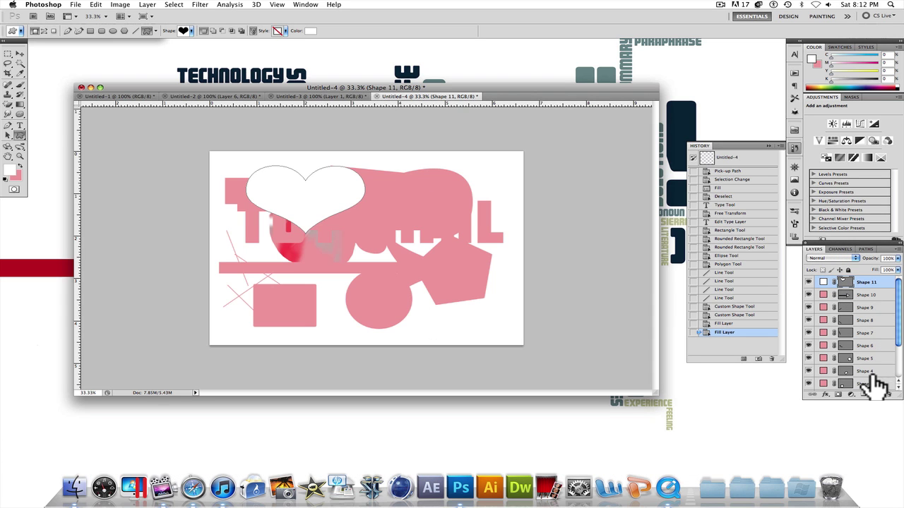
click(874, 396)
key(alt+BackSpace)
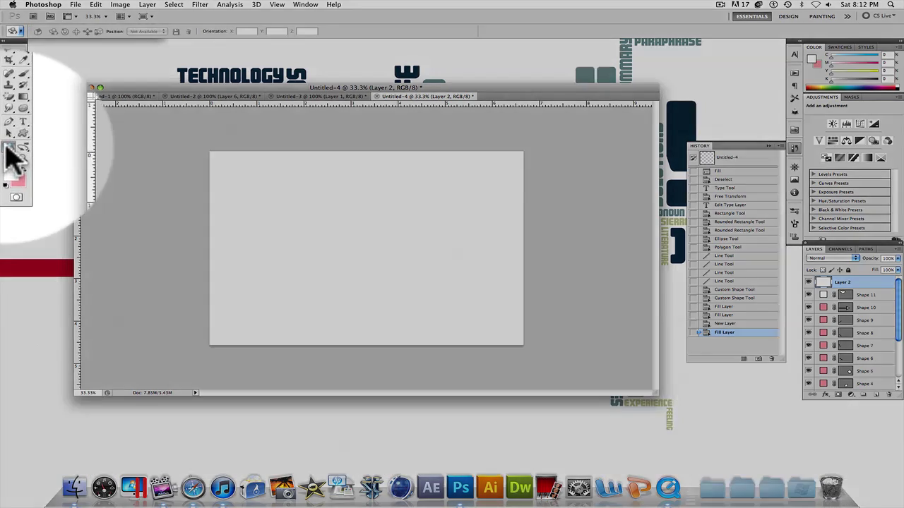
click(20, 135)
click(106, 145)
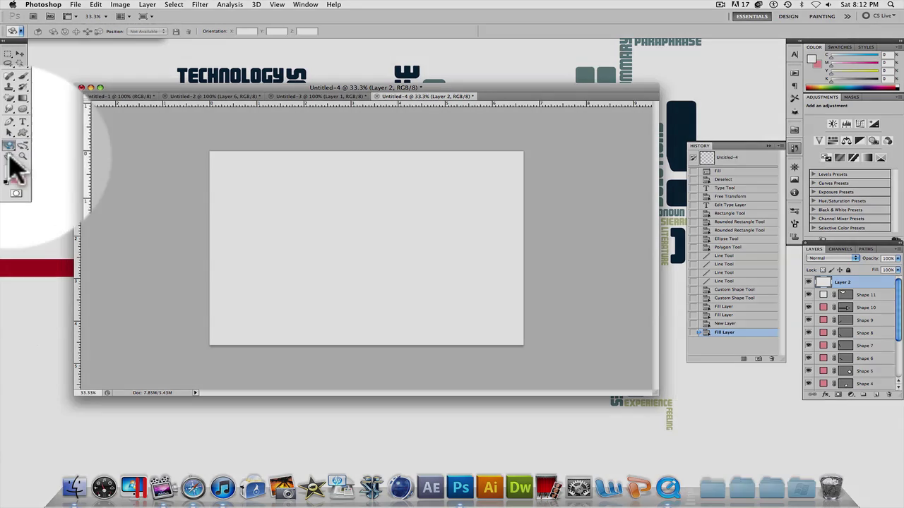
- Try the Hand and Zoom tools, magnifying the canvas to 50% and enlarging the document window to show all of it
click(9, 156)
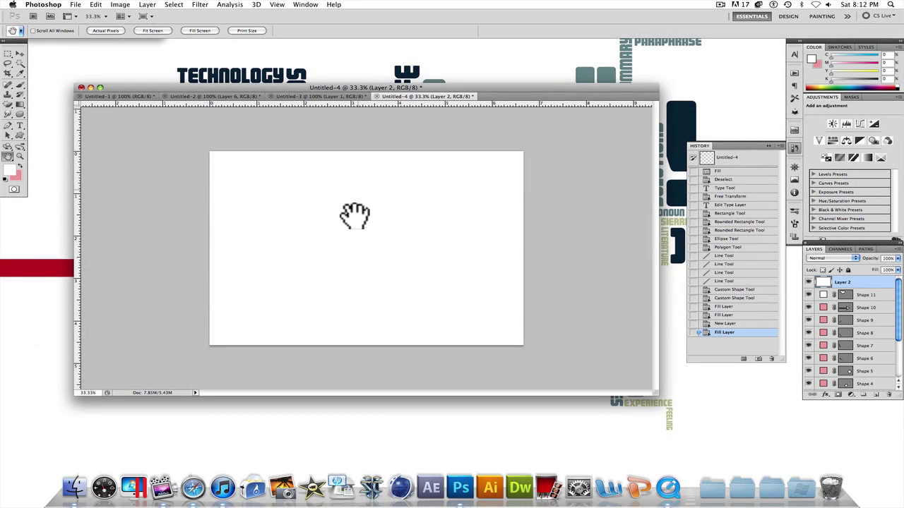
key(z)
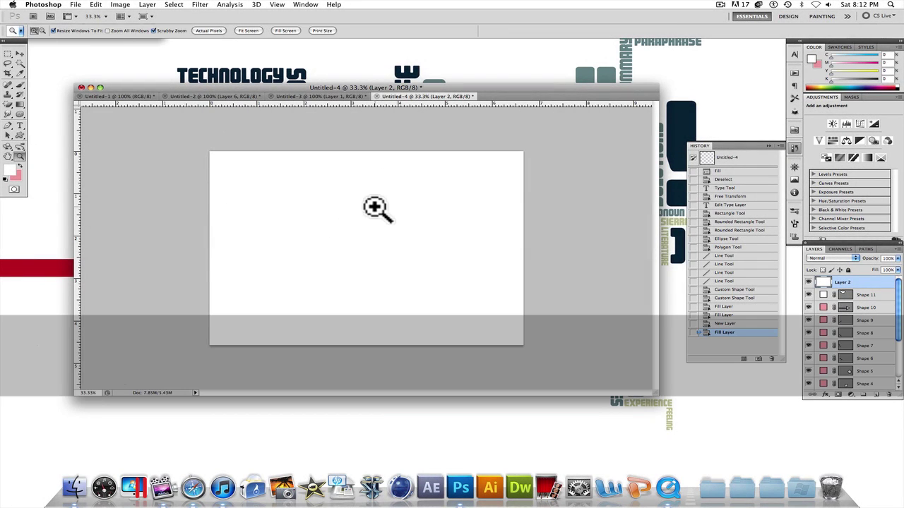
click(377, 205)
key(space)
drag(267, 189, 349, 235)
key(super+r)
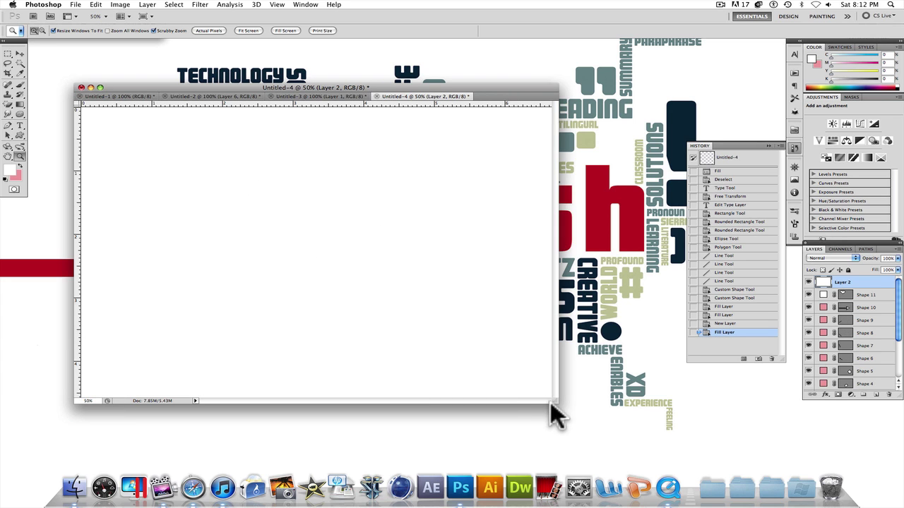
drag(551, 405, 744, 442)
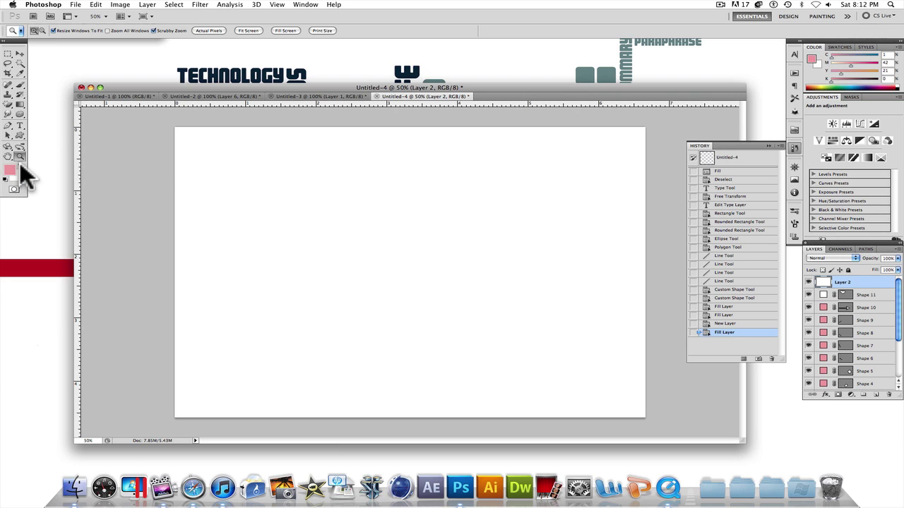
- Swap the foreground and background colours back and forth, ending with white as the foreground colour
key(x)
key(x)
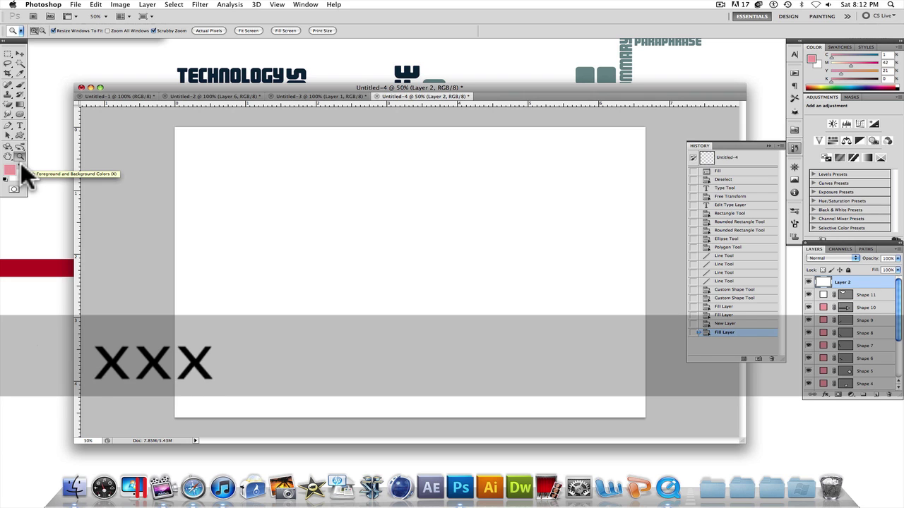
key(x)
key(x)
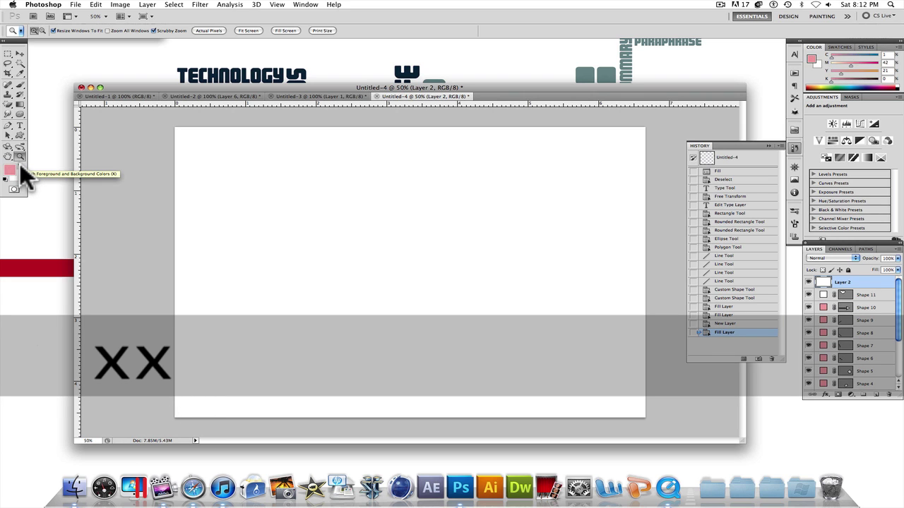
- Try Quick Mask mode by entering and leaving it twice
click(15, 184)
click(15, 185)
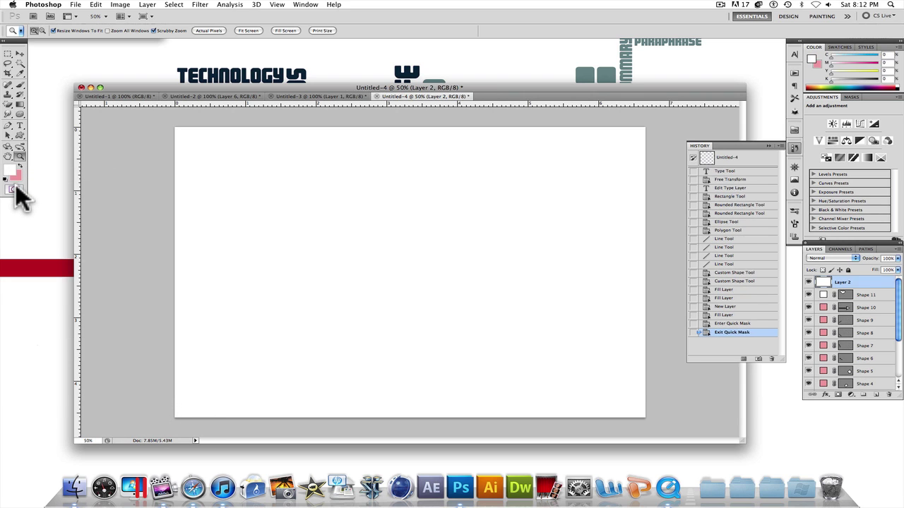
click(494, 219)
click(15, 190)
click(13, 189)
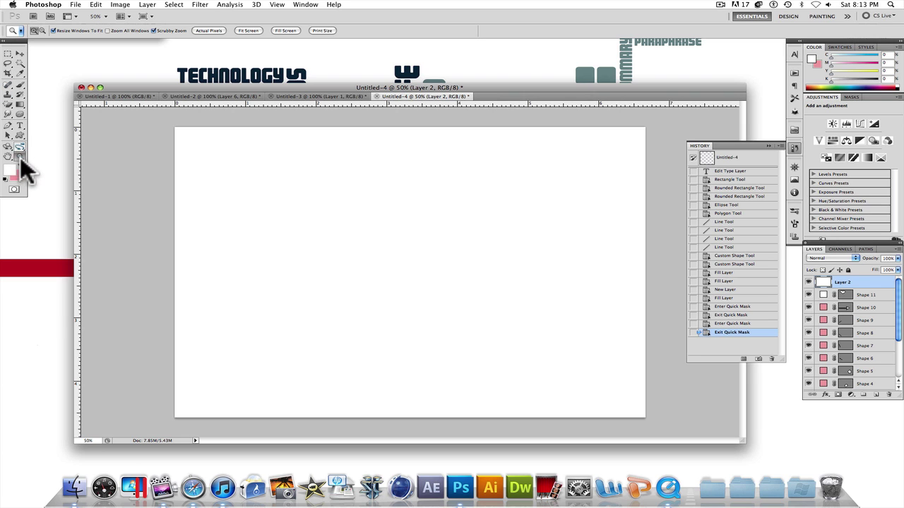
- Zoom the canvas out and in with the Zoom tool, finish at 25%, and enlarge the document window around the canvas
key(alt)
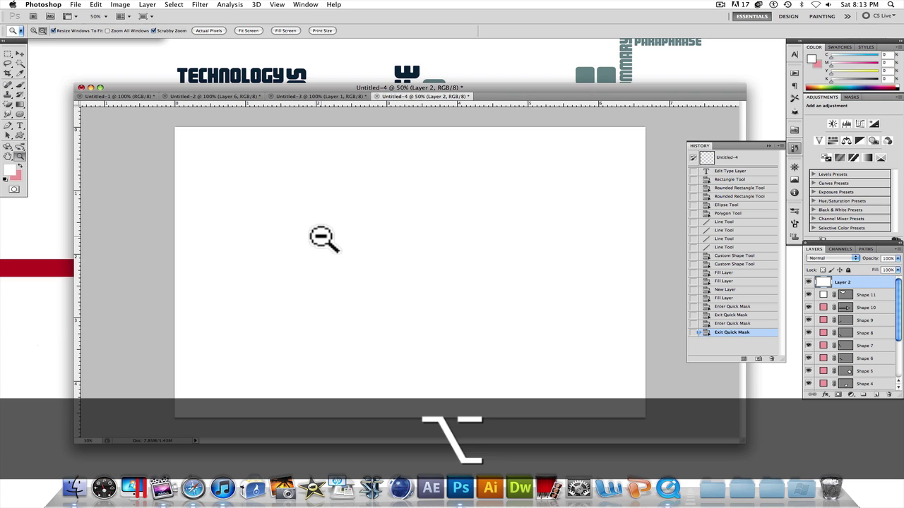
alt+click(336, 235)
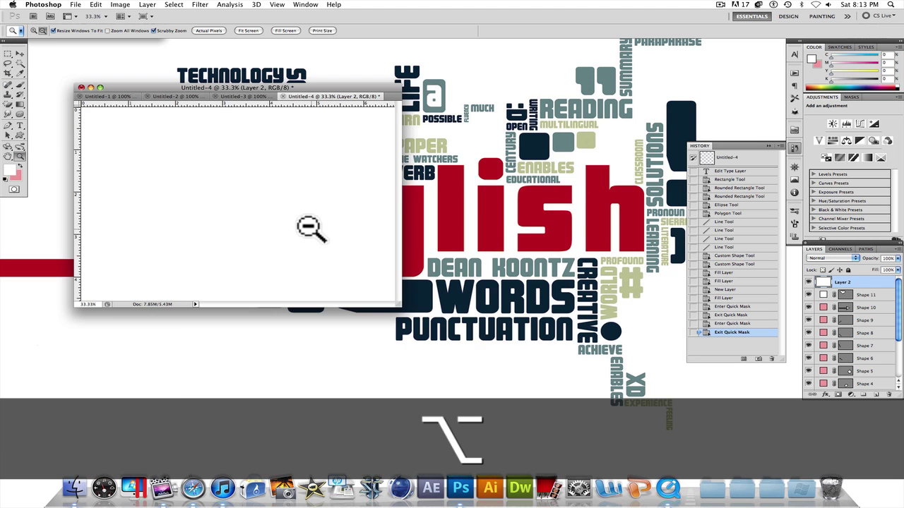
click(262, 197)
click(312, 218)
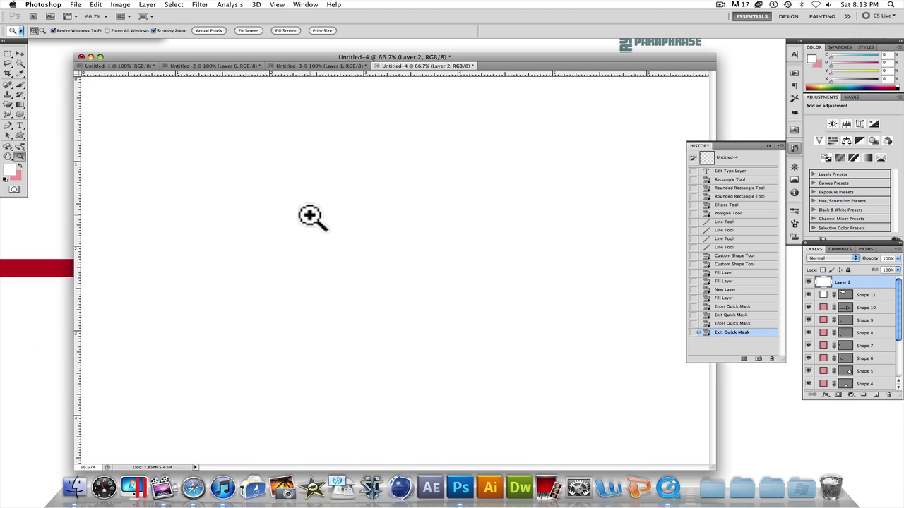
click(312, 218)
alt+click(312, 218)
alt+click(312, 217)
alt+click(311, 217)
alt+click(312, 217)
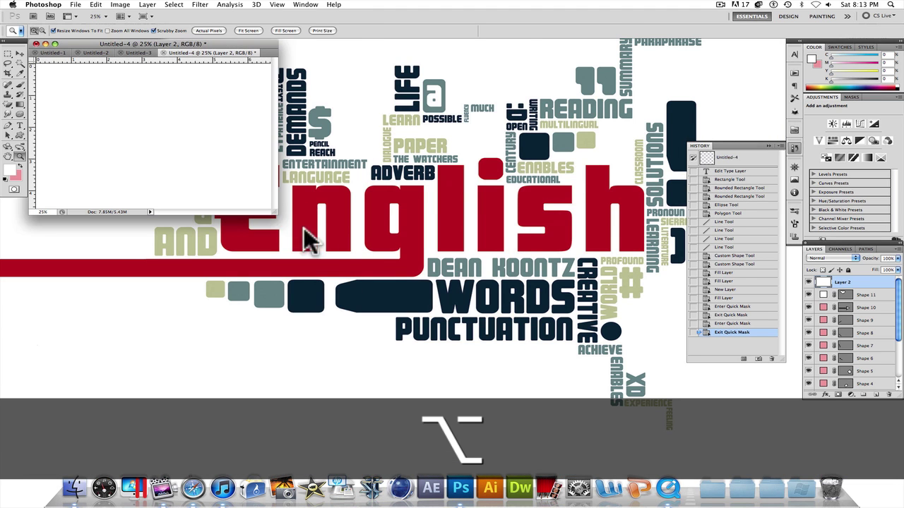
drag(268, 207, 602, 365)
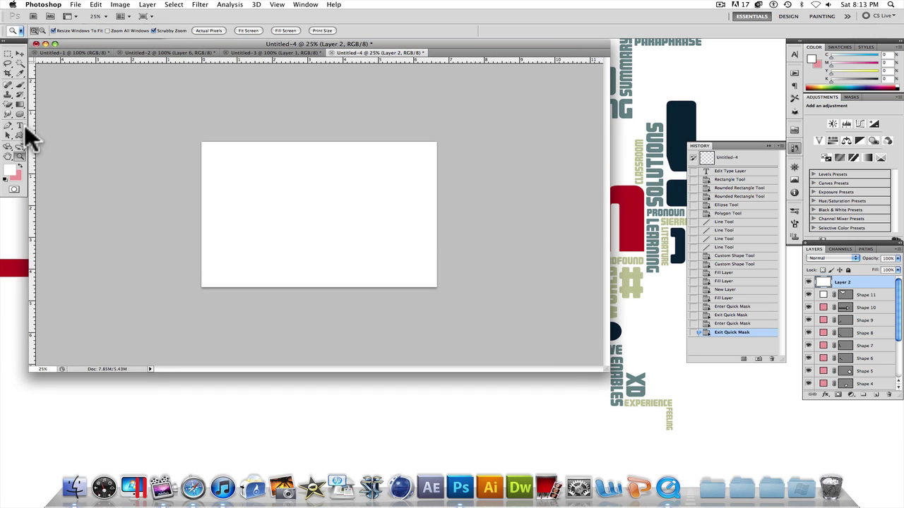